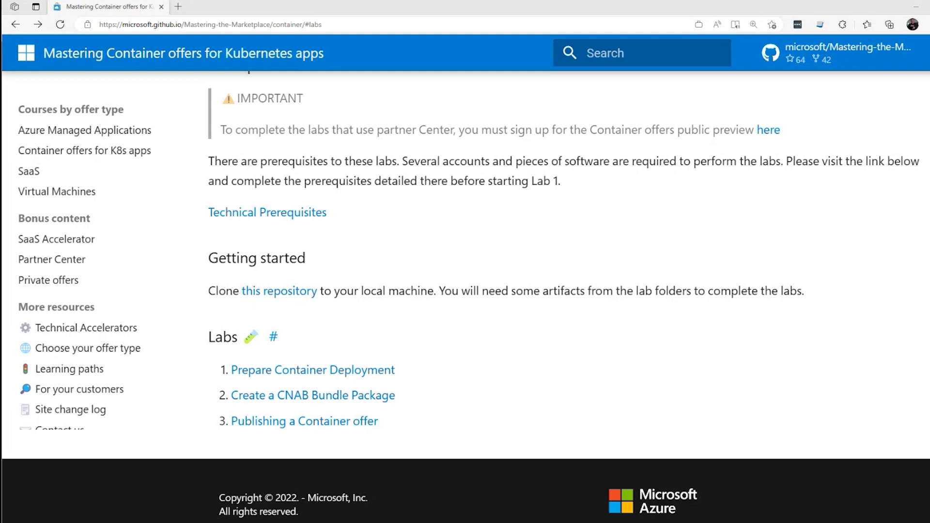
- Open the "Publishing a Container offer" lab from the Labs list
left_click(316, 176)
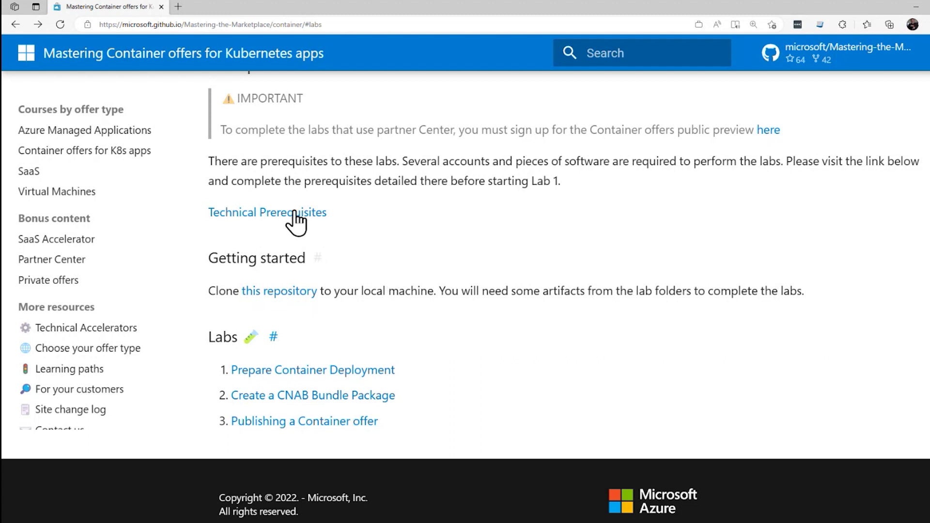
left_click(306, 421)
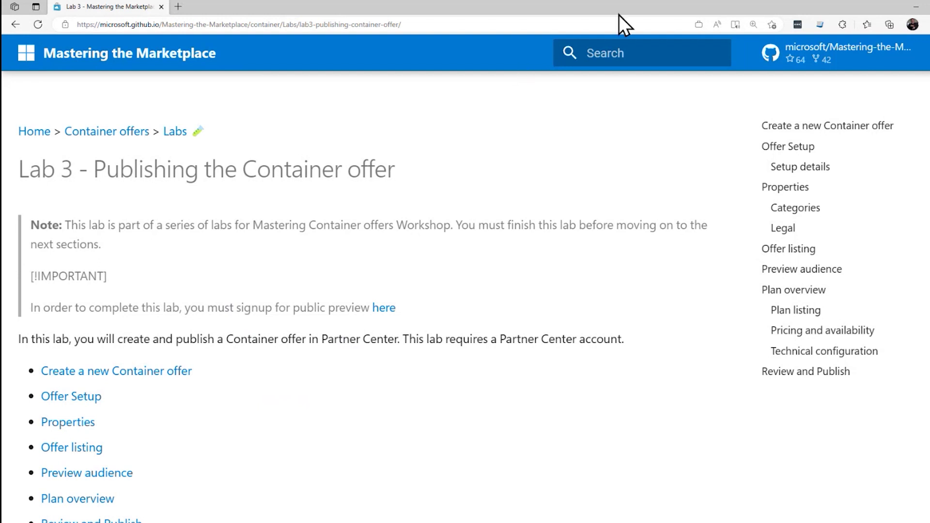
- Shrink the lab window, switch to the other browser window and view the "Becoming a Microsoft Partner" article
double_click(626, 4)
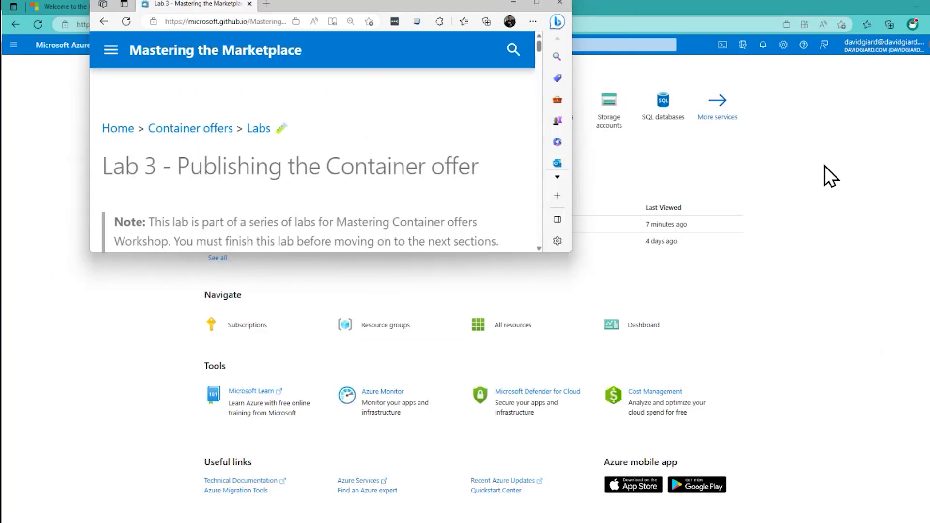
left_click(825, 165)
left_click(320, 7)
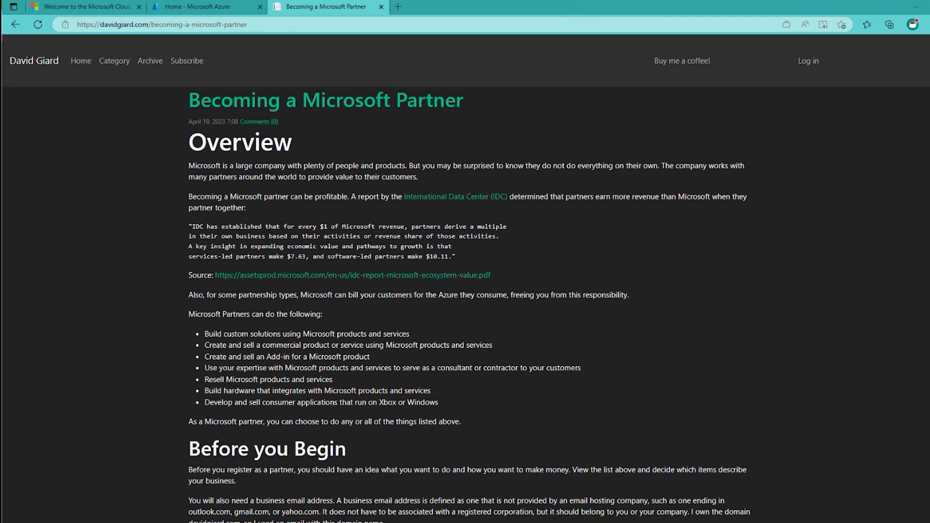
- In the Azure portal, view the com.nonmicrosoft.azuretodoapptest repository of the gcastacr container registry
left_click(104, 5)
left_click(185, 6)
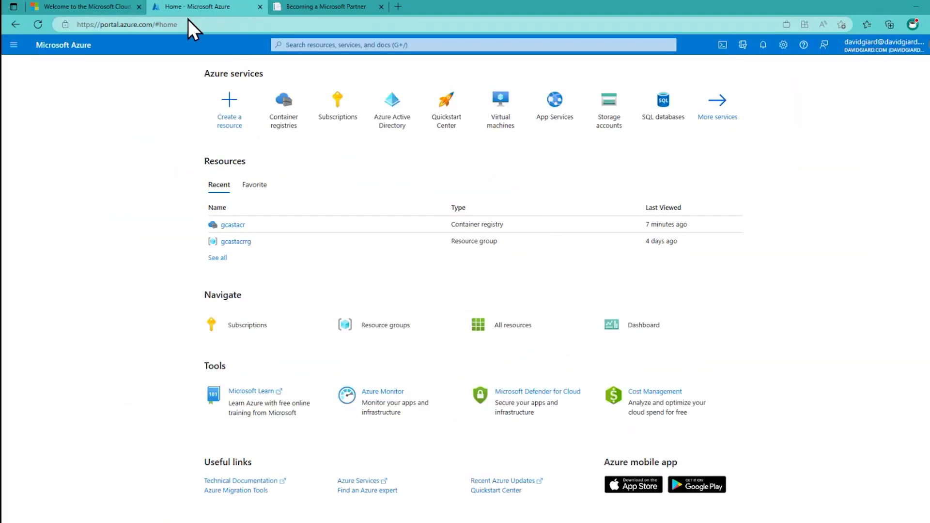
left_click(230, 226)
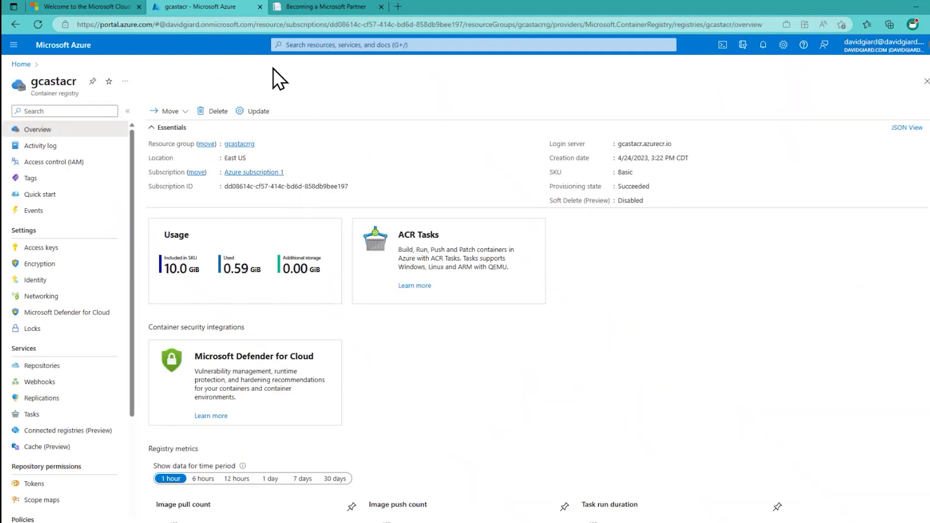
left_click(43, 366)
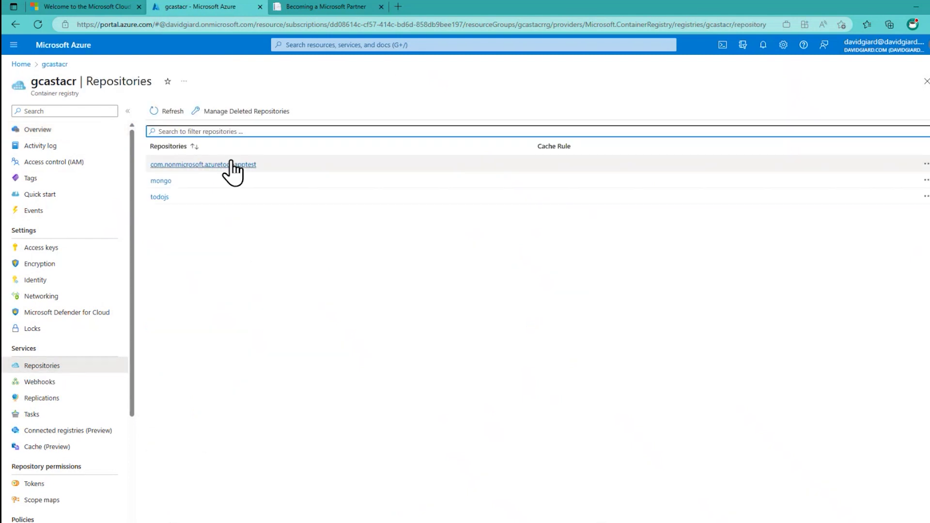
left_click(232, 164)
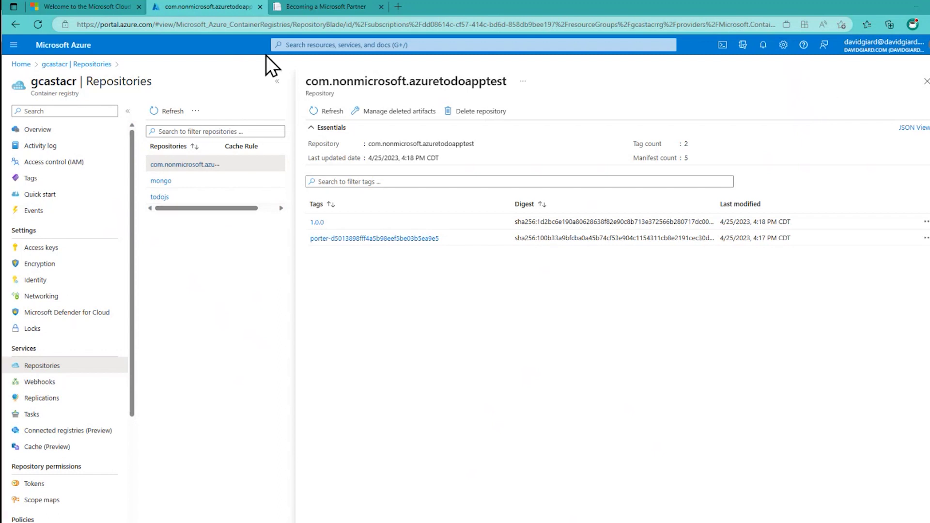
- Go to Partner Center from the Microsoft Cloud Partner Program page
left_click(105, 7)
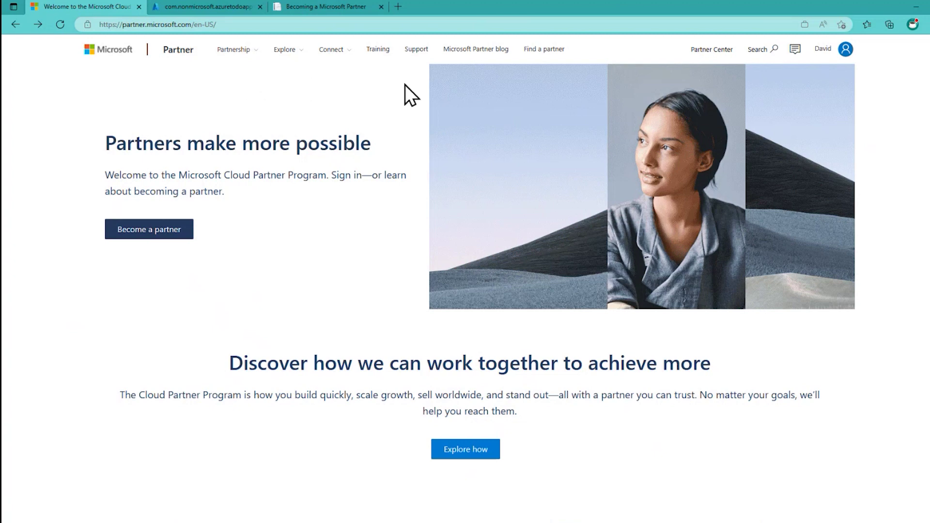
left_click(725, 50)
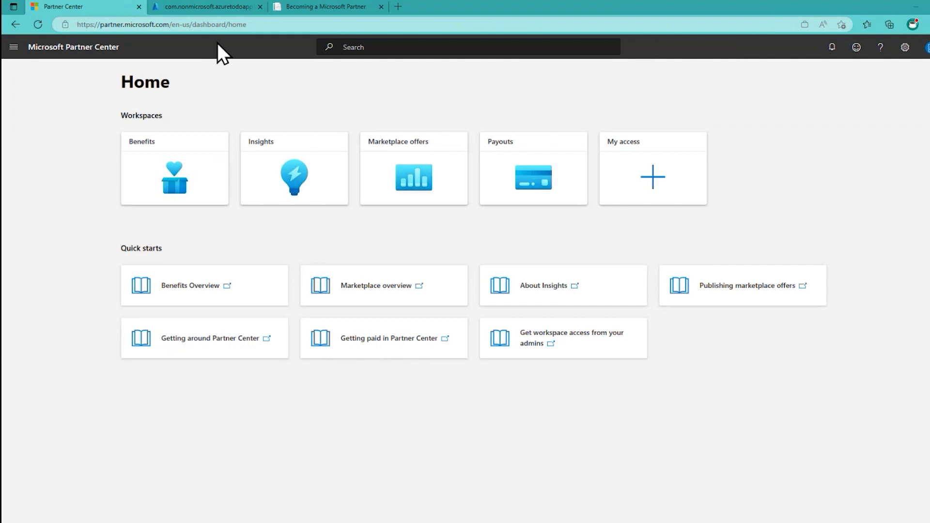
- Show the lab's "Create a new Container offer" section and arrange its window side by side with Partner Center
key("alt+Tab")
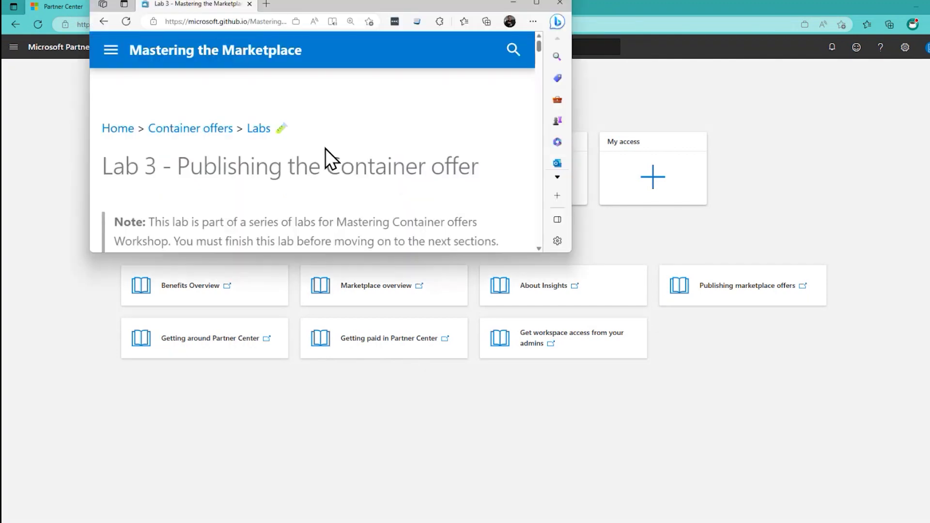
left_click(538, 7)
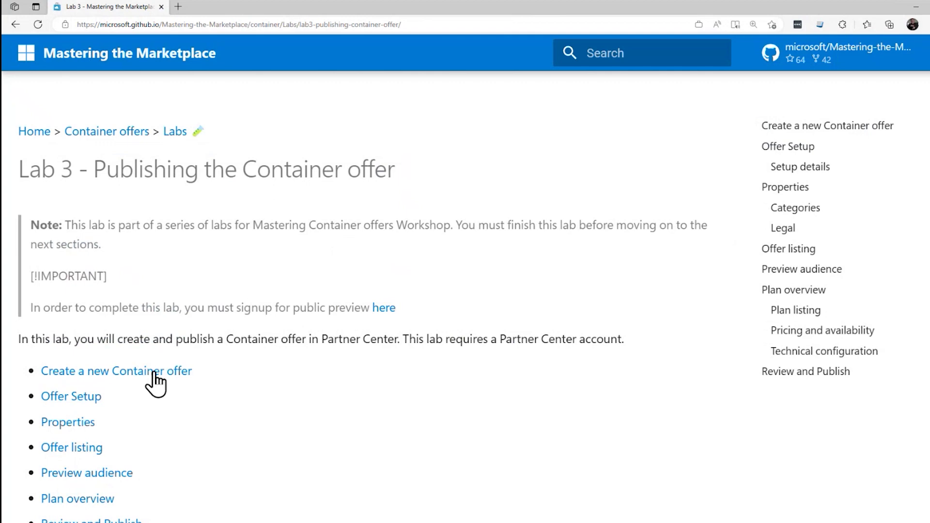
left_click(156, 372)
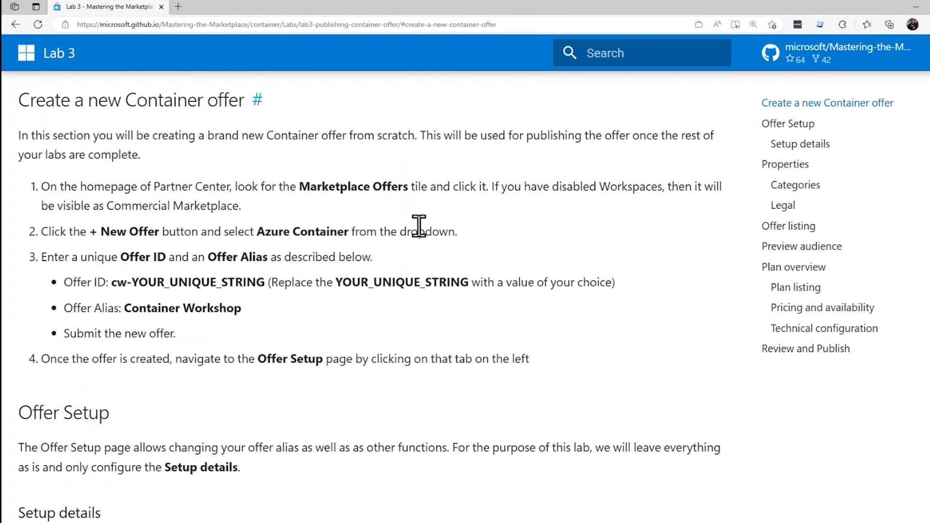
key("super+Left")
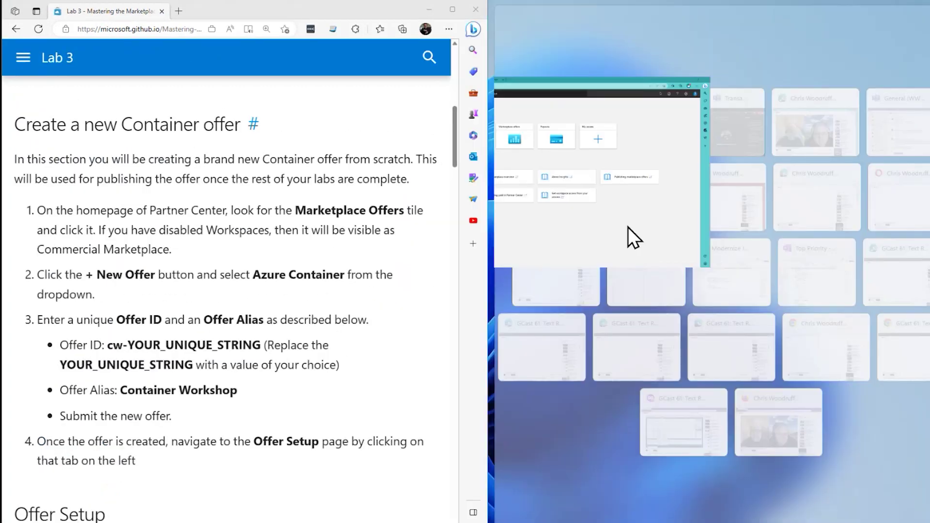
left_click(575, 129)
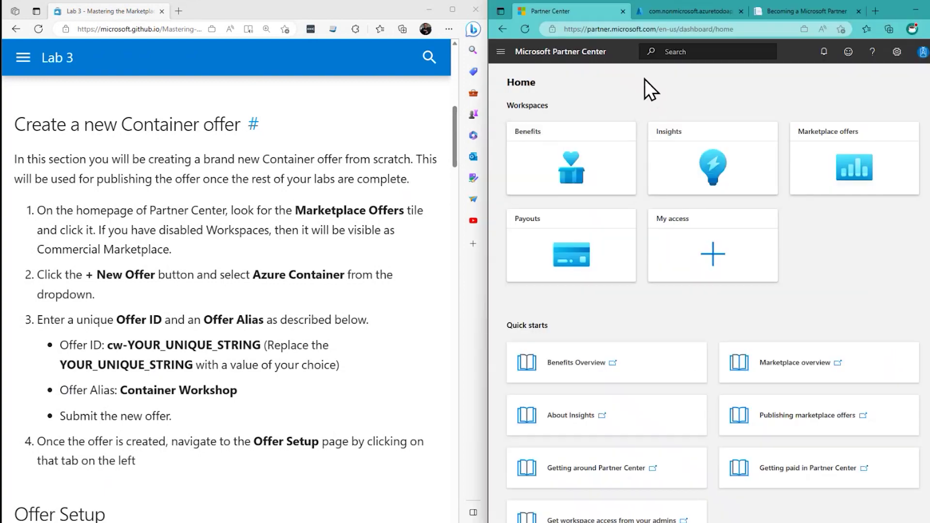
- Review the lab's first instruction and open the Marketplace offers workspace in Partner Center
left_click(283, 232)
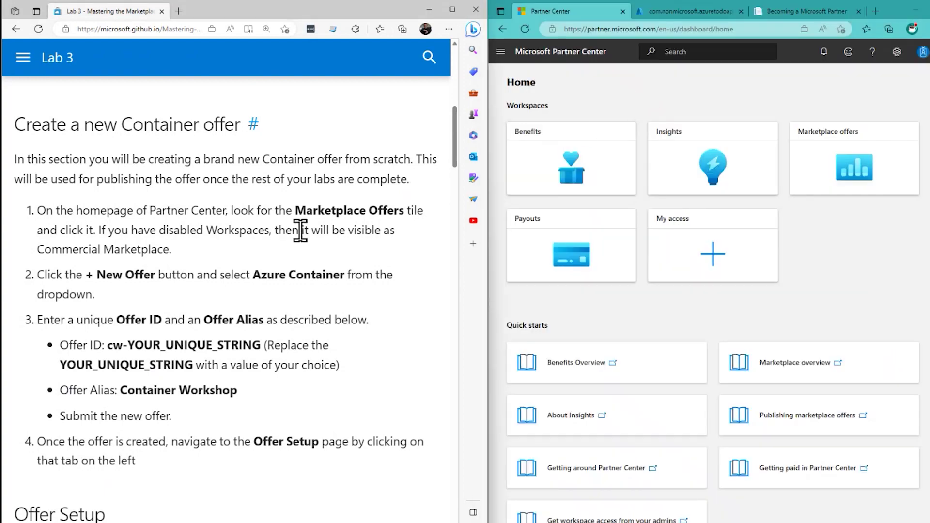
scroll(271, 272, "up", 3)
scroll(262, 266, "down", 3)
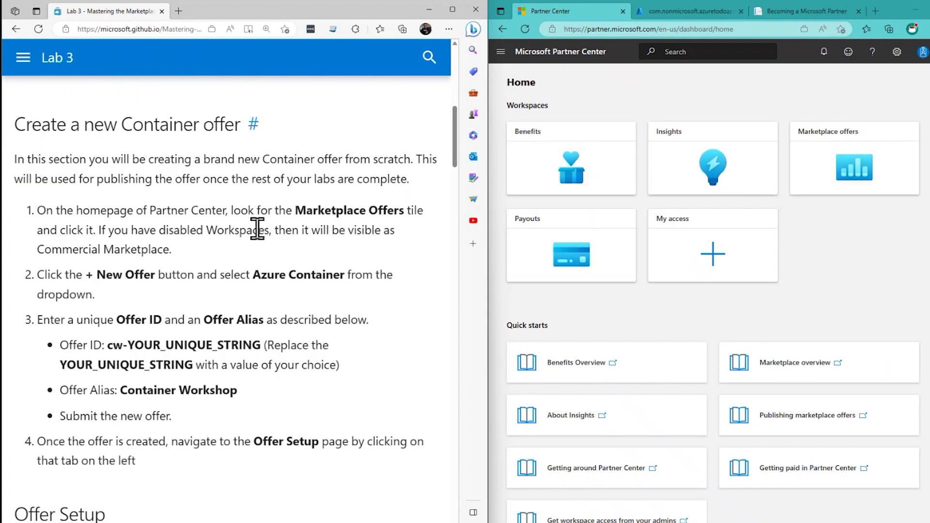
mouse_move(833, 170)
left_click(848, 178)
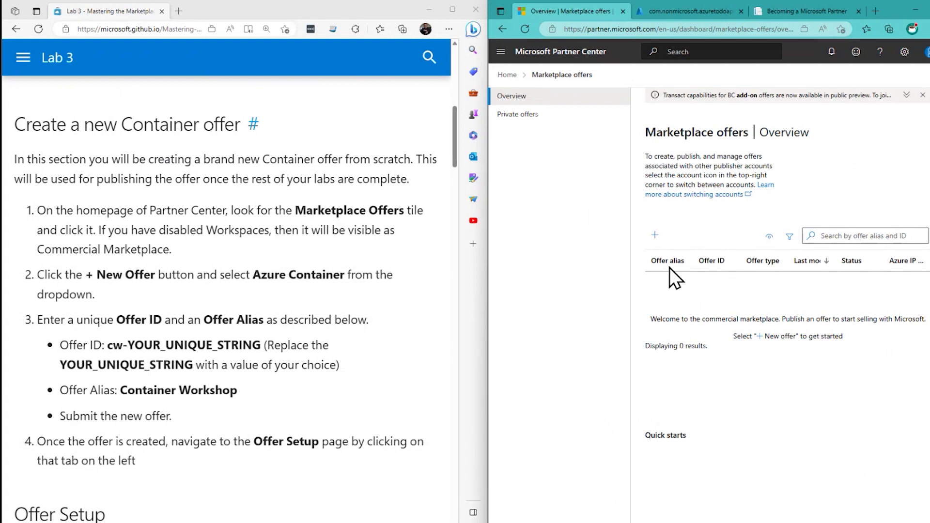
- Examine the lab instructions for the Offer ID, its cw- prefix and the Offer Alias
left_click(340, 284)
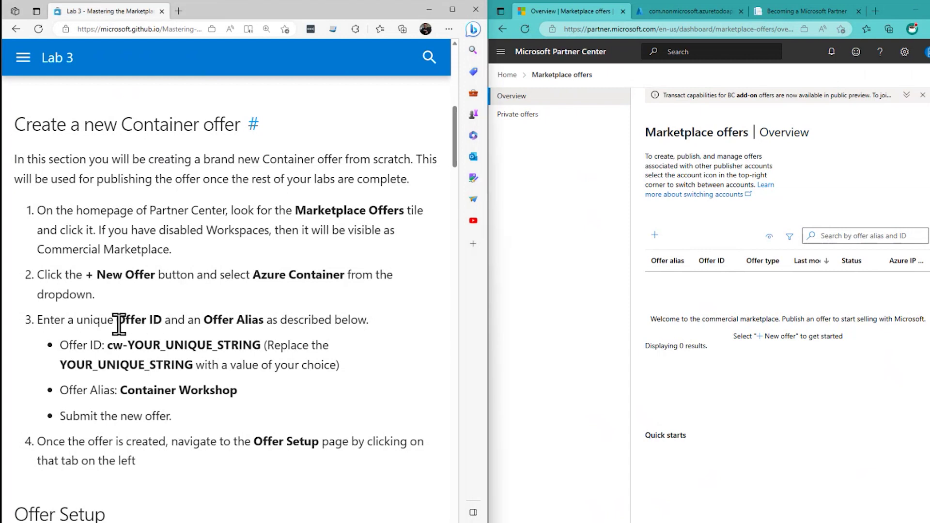
left_click_drag(117, 323, 172, 322)
left_click(266, 336)
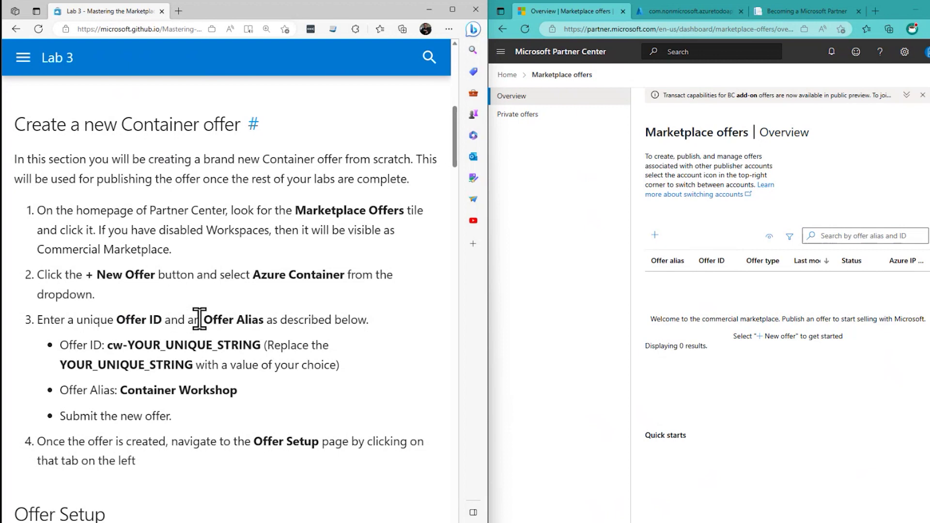
left_click_drag(199, 320, 254, 321)
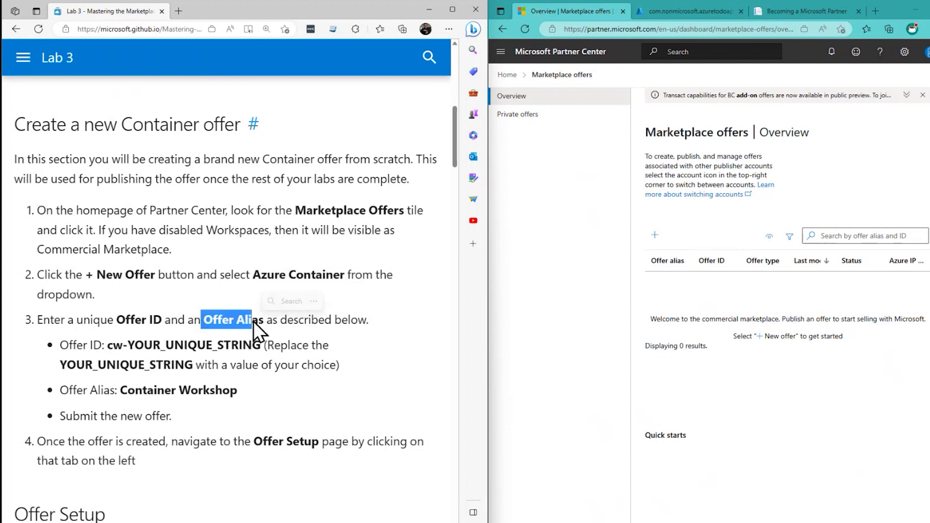
left_click(254, 322)
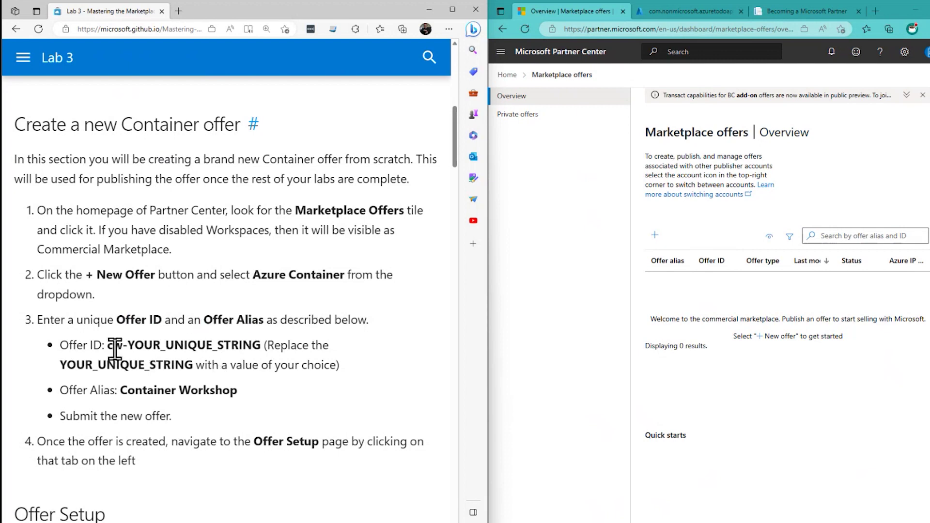
left_click_drag(108, 346, 130, 346)
left_click(199, 359)
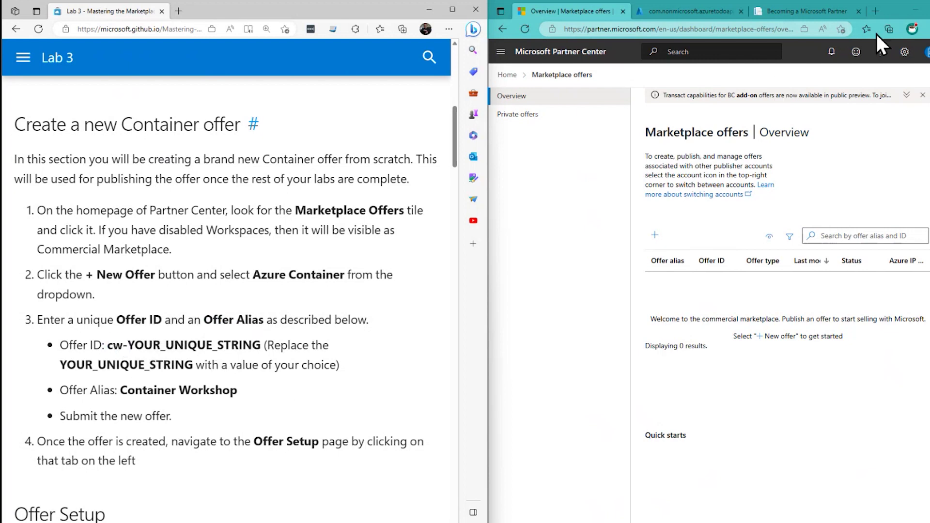
- Maximize Partner Center and create a new Azure Container offer with Offer ID cw_gcastoffer and alias gcastoffer
key("super+Up")
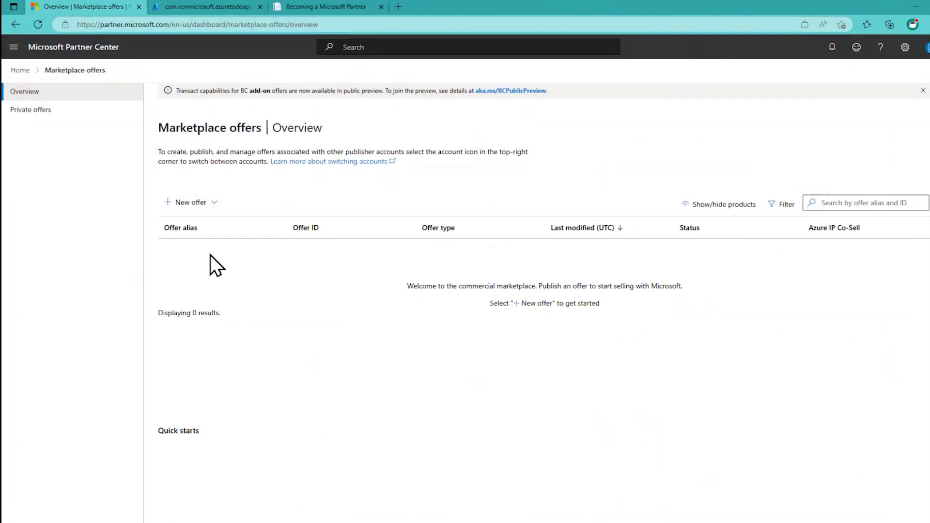
left_click(198, 206)
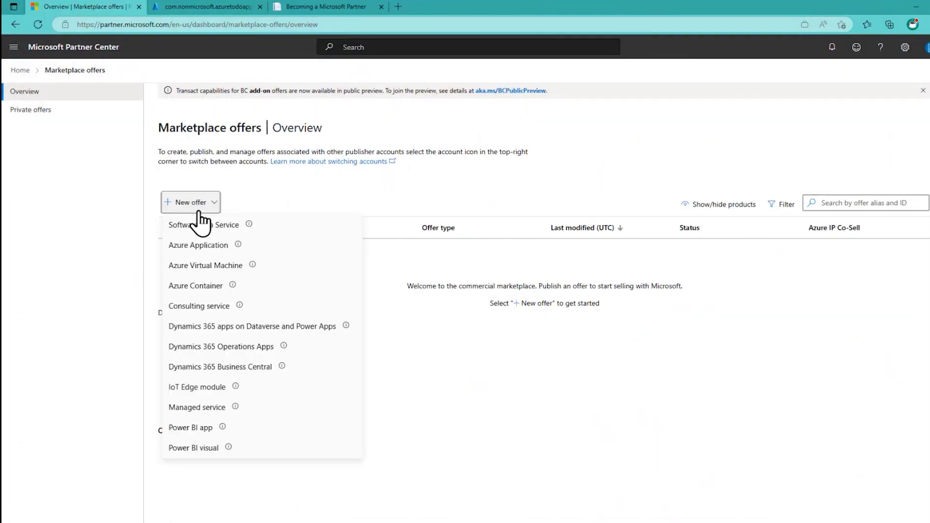
left_click(214, 289)
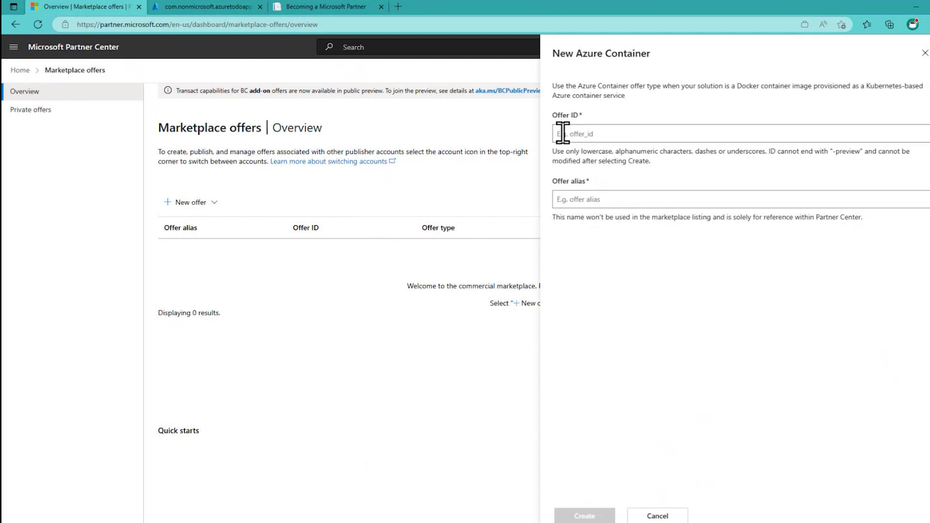
left_click(578, 135)
type("c")
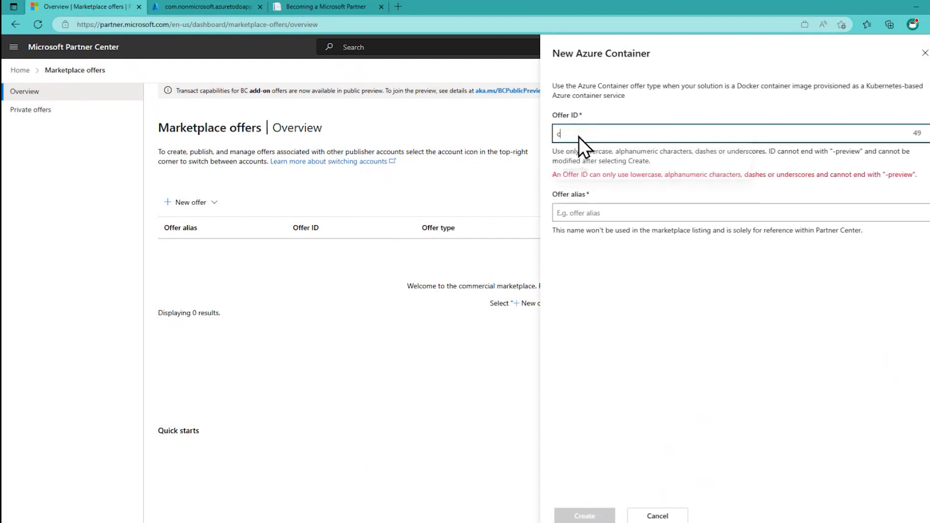
type("w_gctestoffer")
key("Tab")
type("gcast")
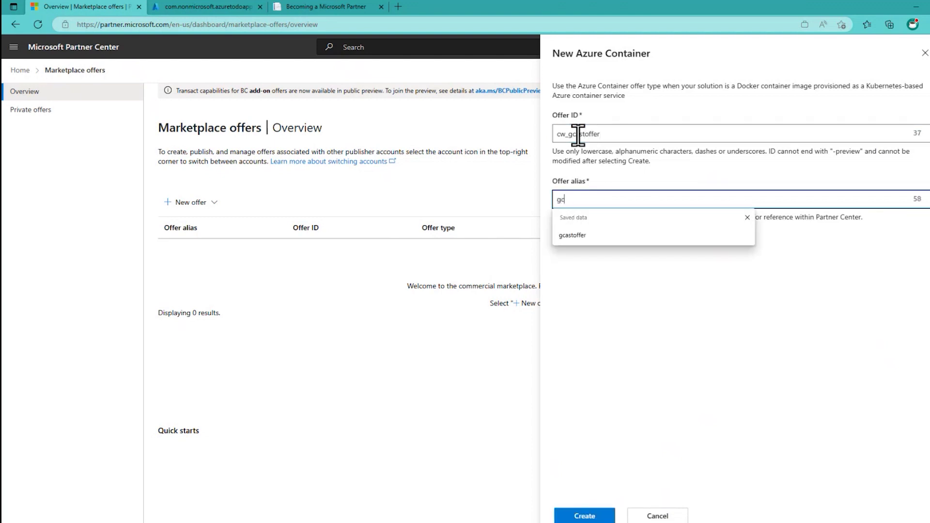
type("offer")
key("Tab")
left_click(586, 515)
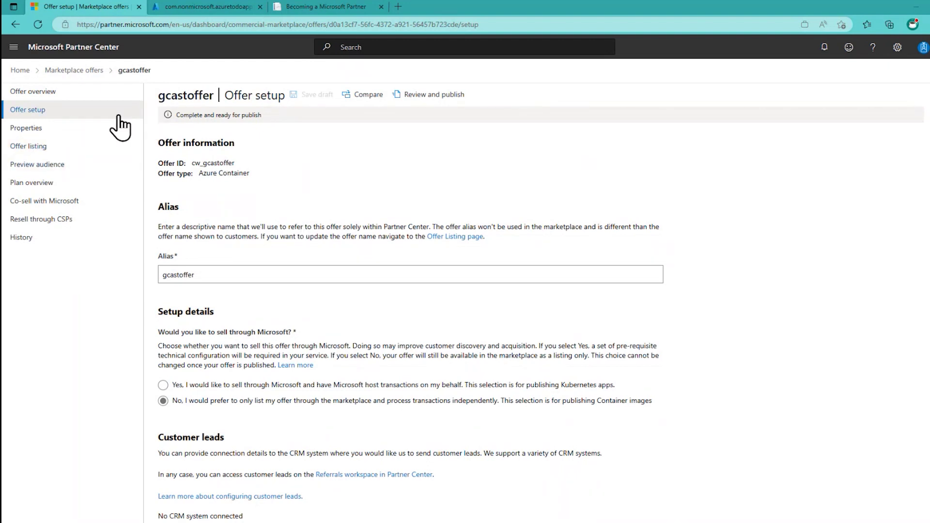
- Look through the new offer's Properties and Offer listing pages, and return to Offer setup
left_click(38, 128)
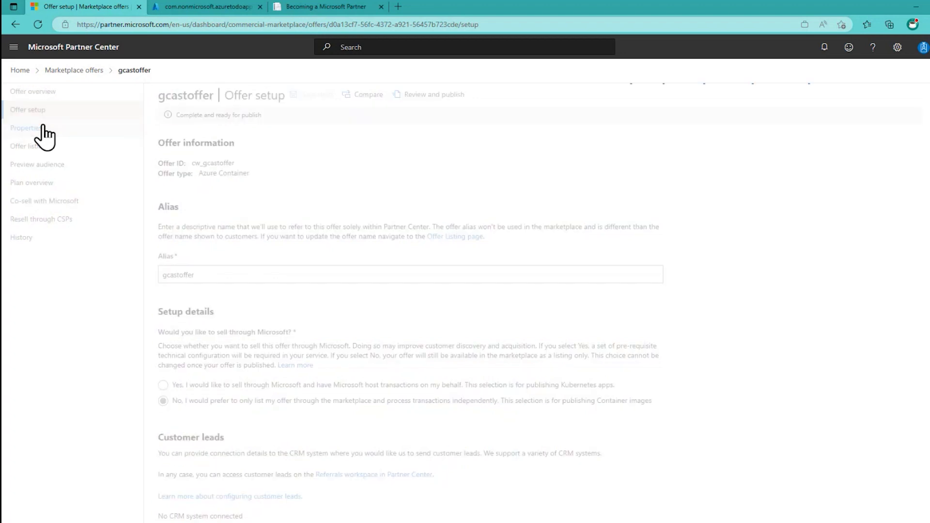
left_click(38, 146)
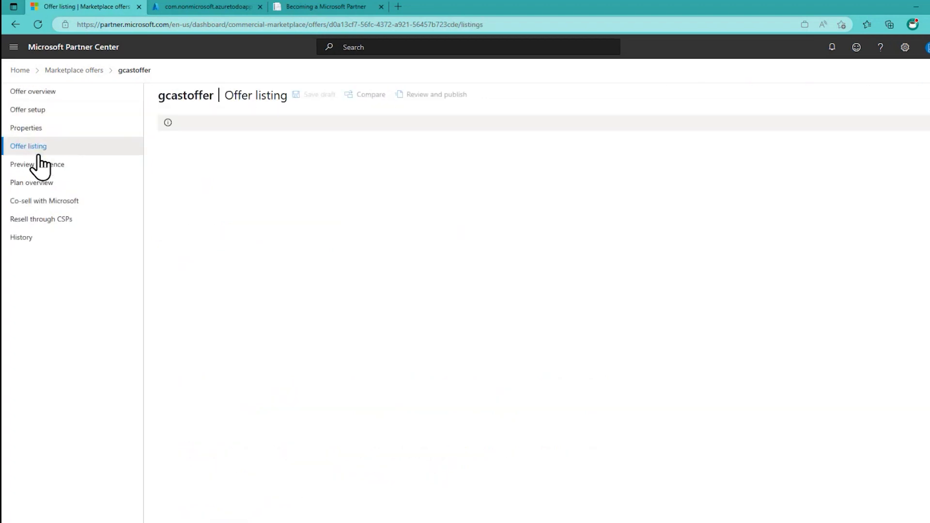
left_click(39, 165)
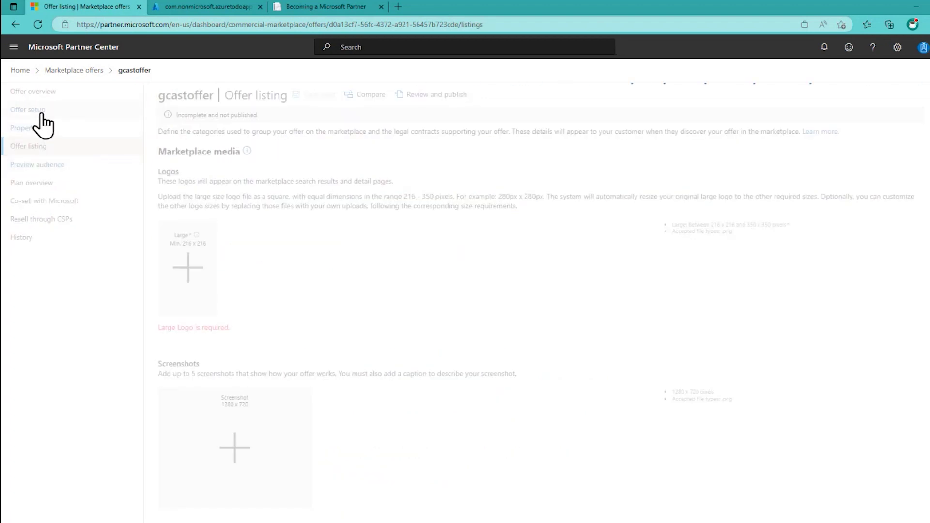
left_click(43, 112)
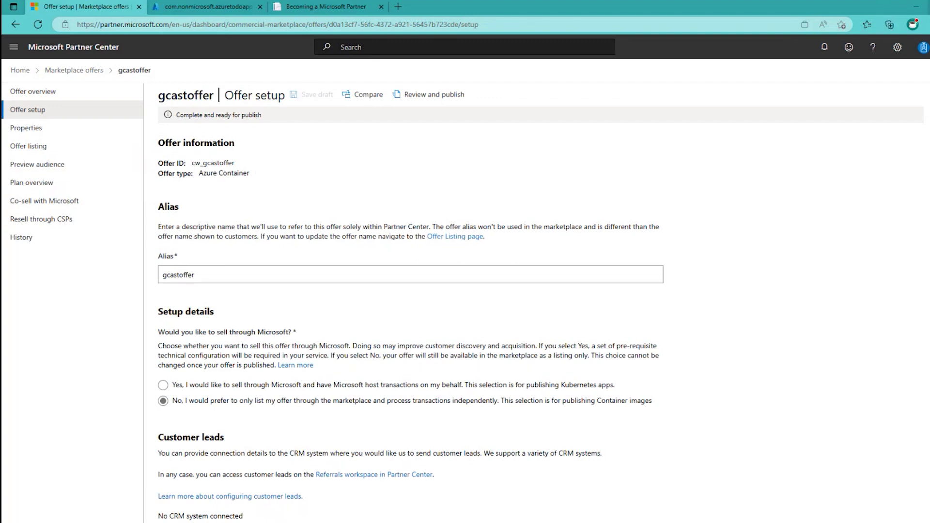
- Place the Partner Center window with the offer setup page beside the lab instructions
left_click(923, 5)
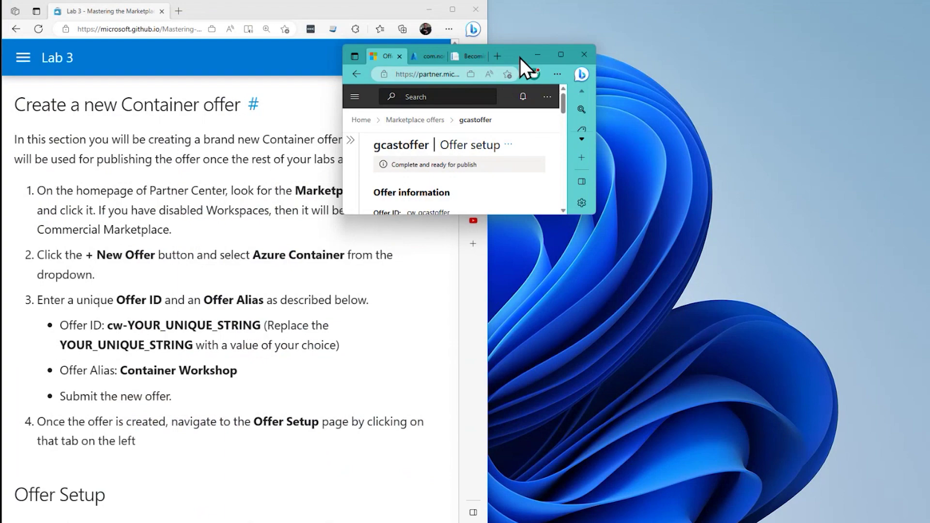
key("super+Right")
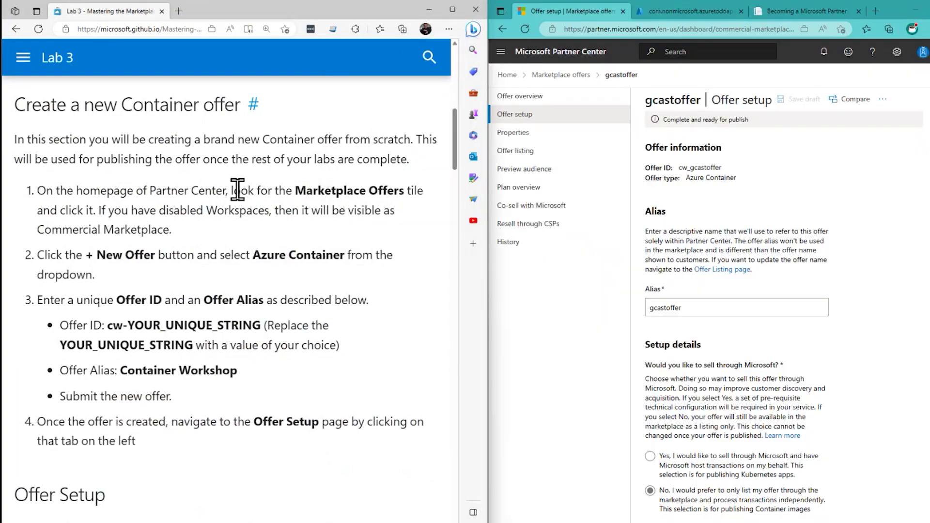
- Set the offer to sell through Microsoft with Microsoft-hosted transactions, and save the Offer setup draft
scroll(235, 192, "down", 6)
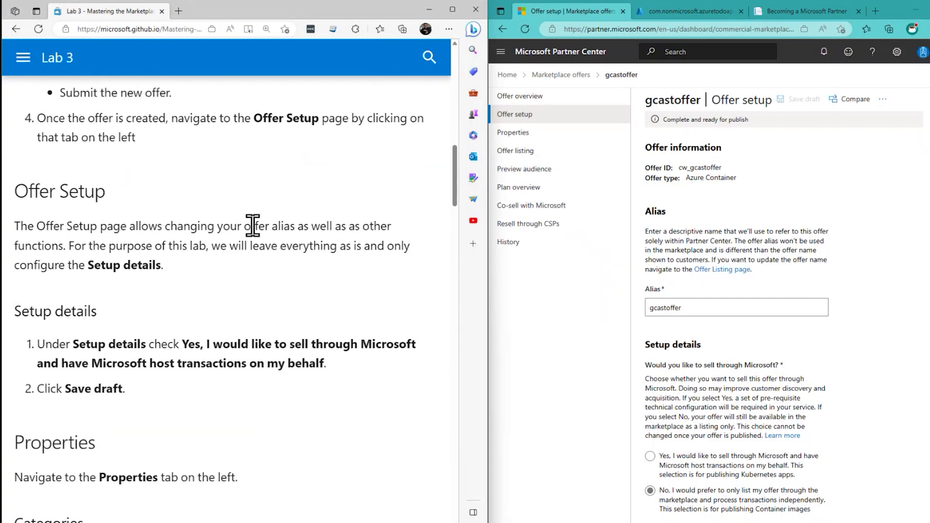
scroll(158, 254, "down", 2)
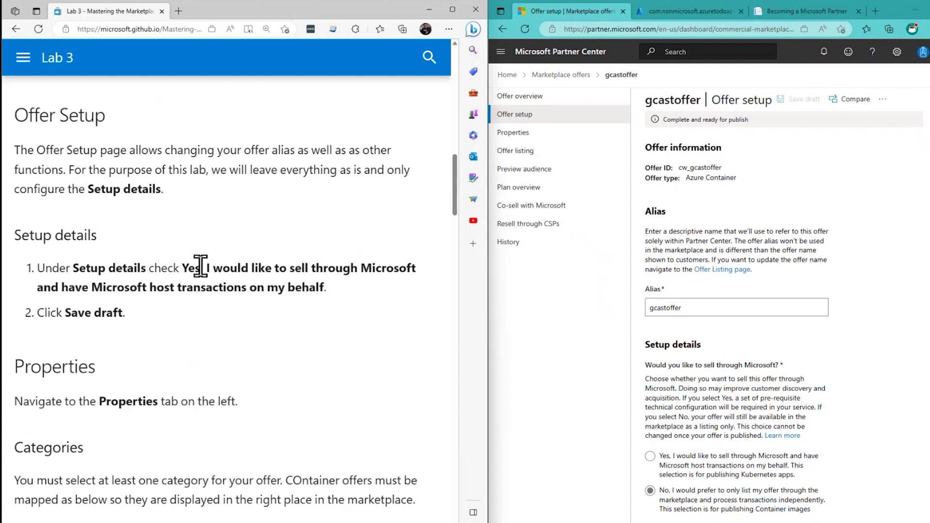
left_click_drag(180, 268, 315, 272)
scroll(715, 310, "down", 2)
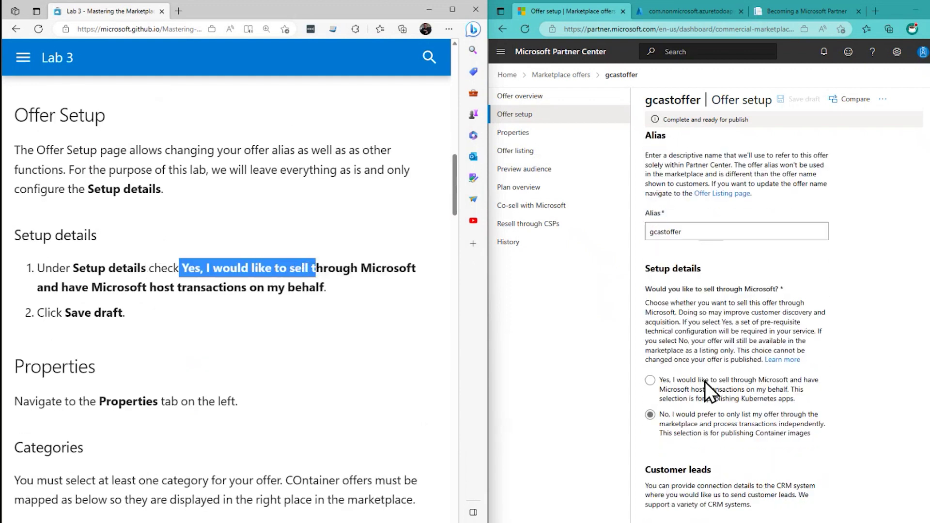
left_click(650, 382)
scroll(717, 398, "down", 2)
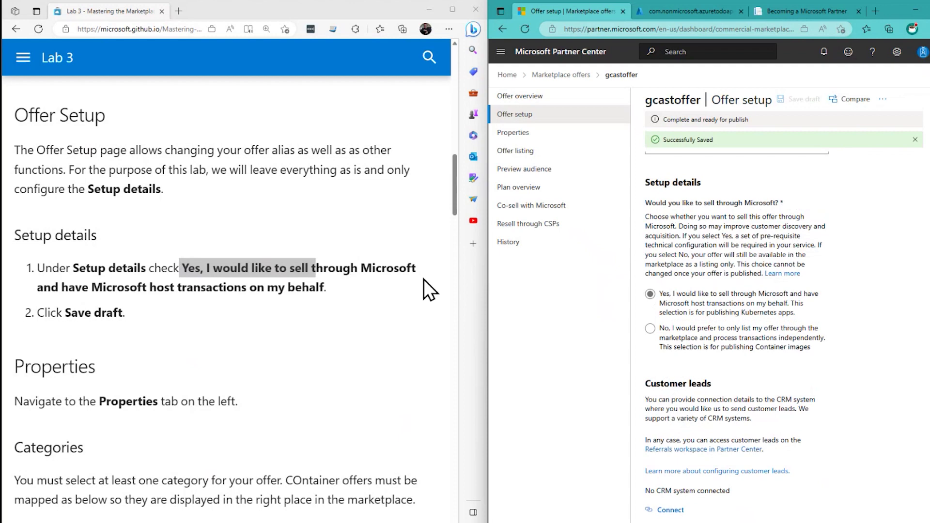
- On the Properties page, add a category with Containers as primary category and Kubernetes Apps as subcategory
left_click(519, 133)
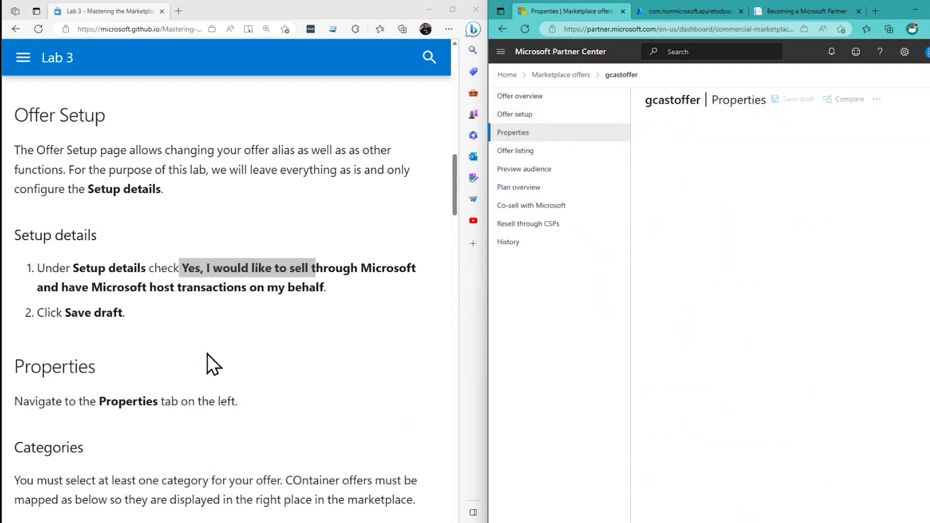
scroll(207, 353, "down", 6)
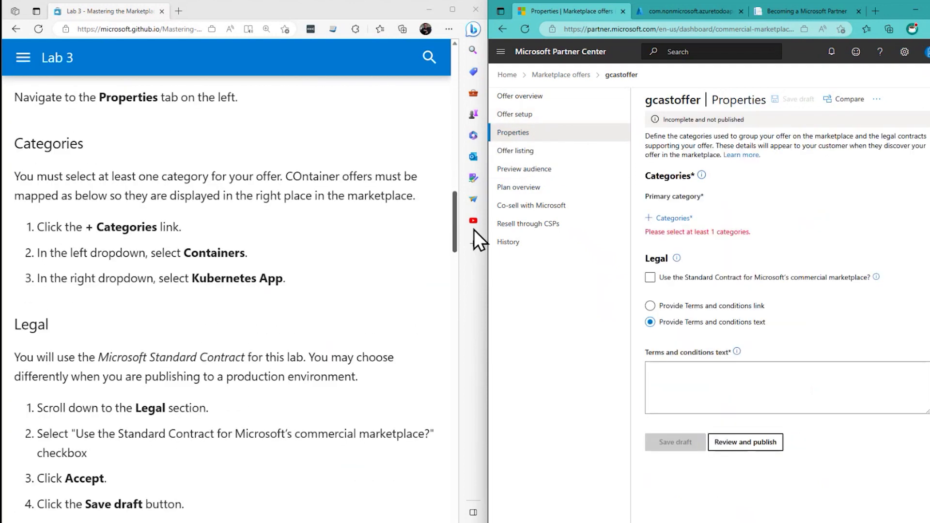
left_click(677, 219)
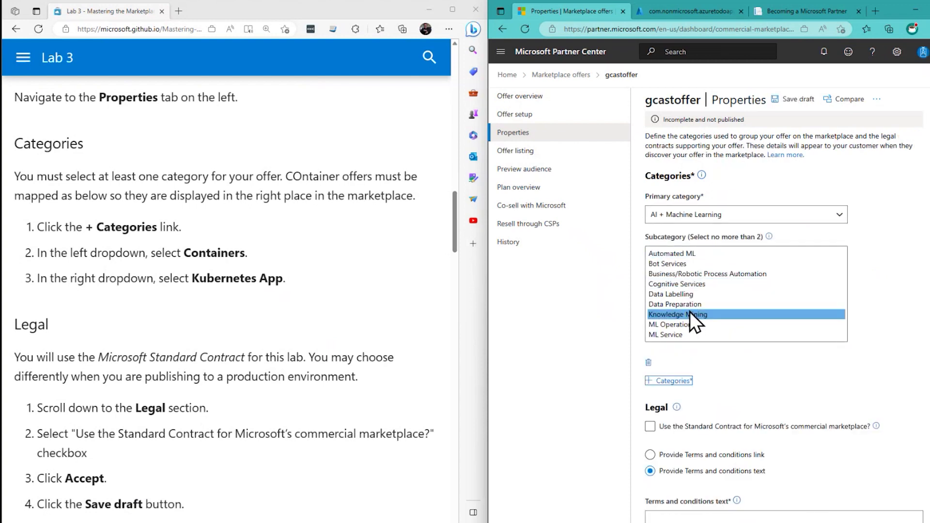
left_click(724, 215)
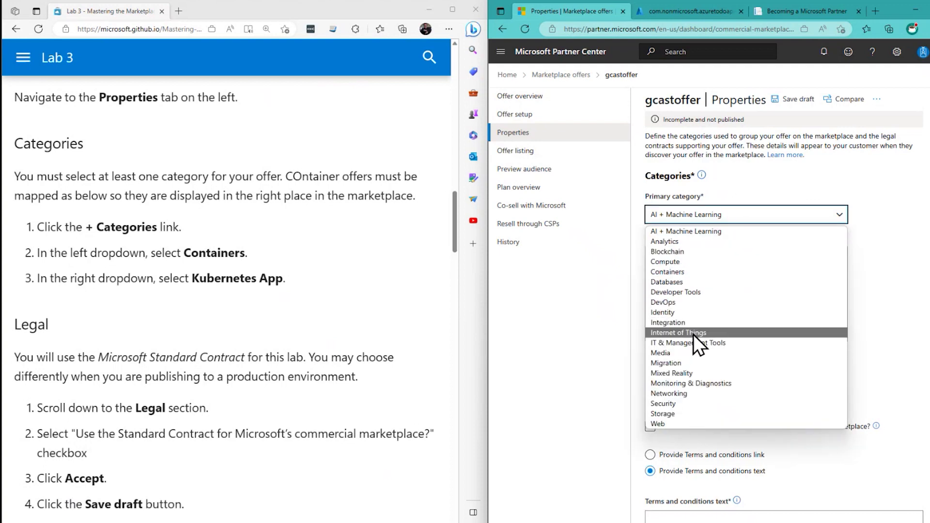
left_click(684, 271)
left_click(693, 254)
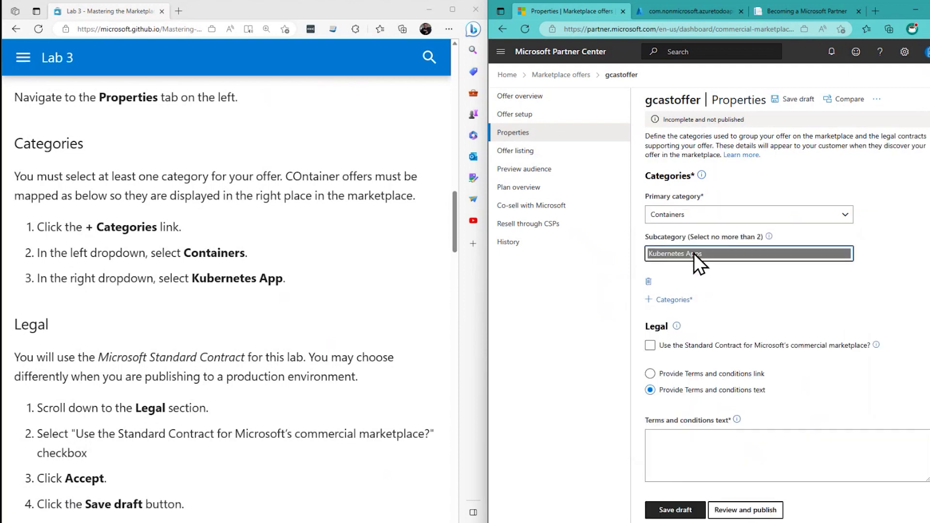
- Accept the Standard Contract for Microsoft's commercial marketplace as the legal terms, and save the Properties draft
left_click(356, 301)
scroll(356, 301, "down", 3)
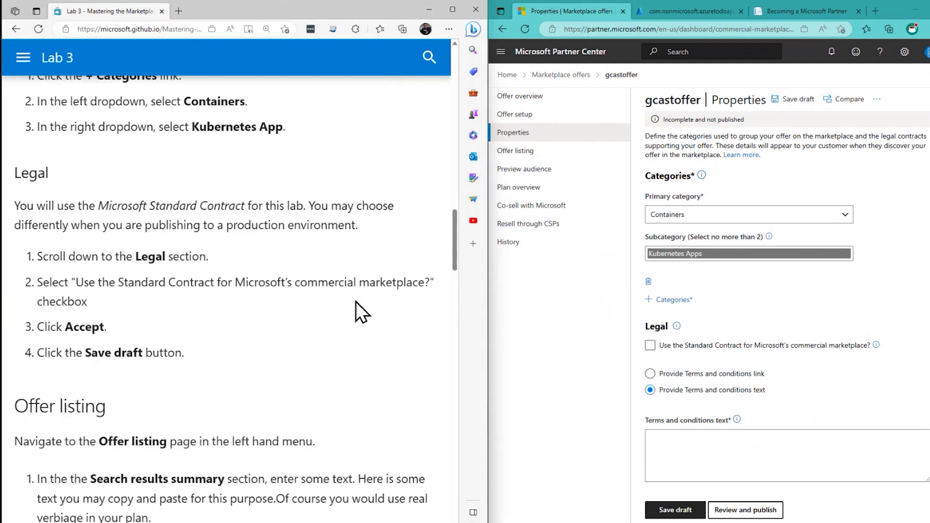
scroll(144, 281, "up", 2)
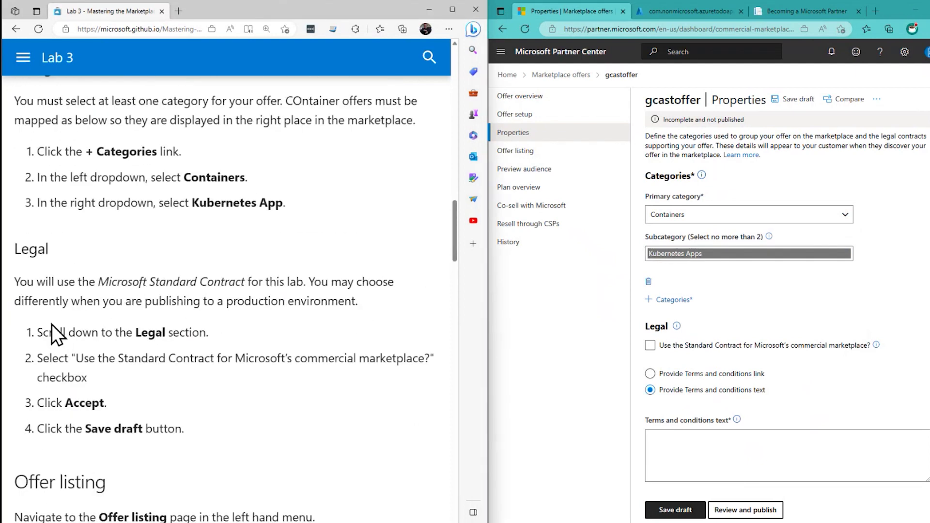
left_click(650, 345)
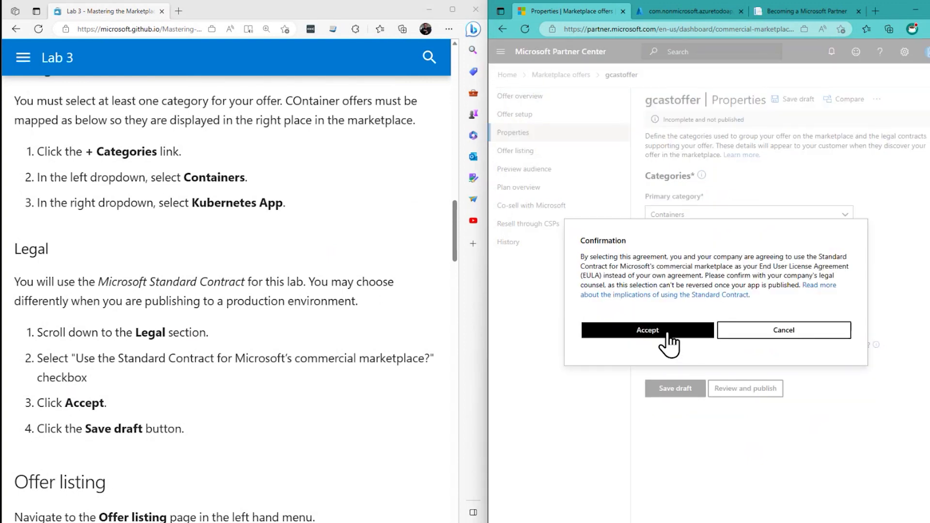
left_click(660, 335)
scroll(271, 354, "down", 2)
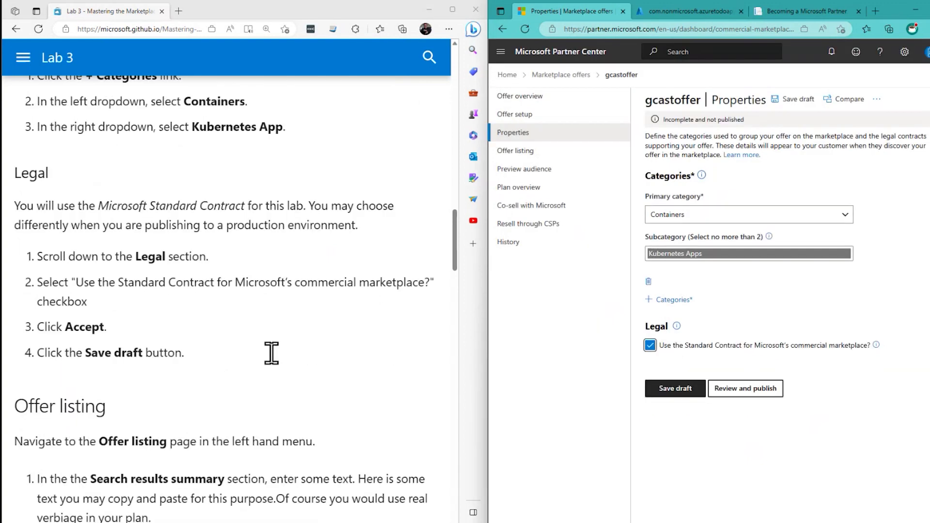
left_click(661, 388)
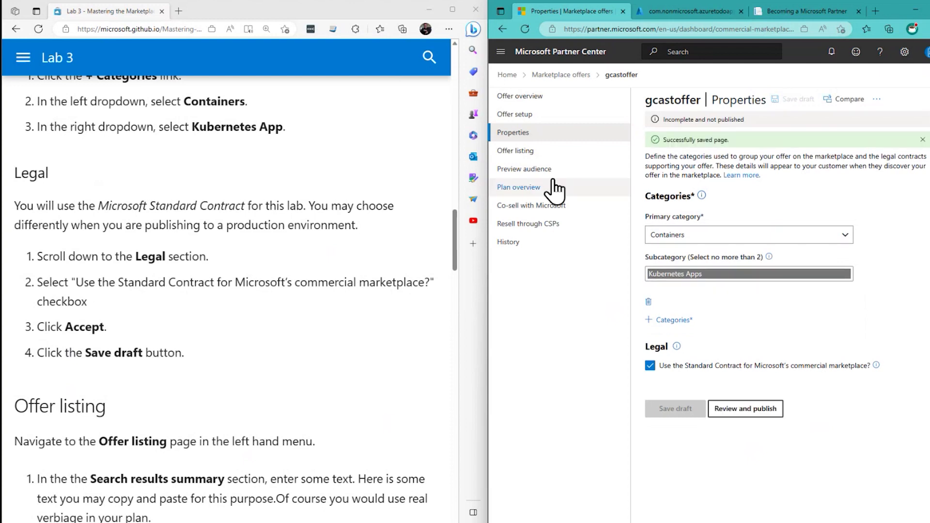
scroll(218, 381, "down", 6)
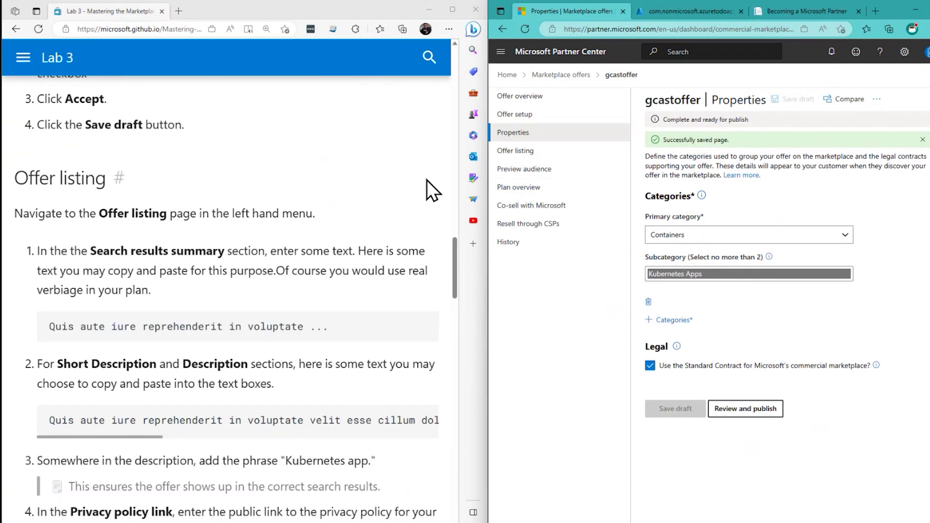
left_click(516, 152)
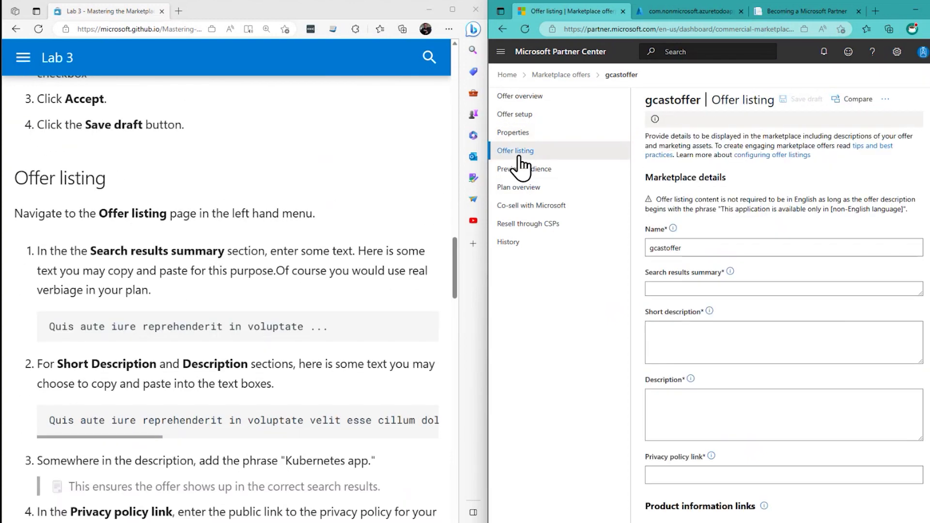
left_click(189, 279)
scroll(189, 279, "down", 2)
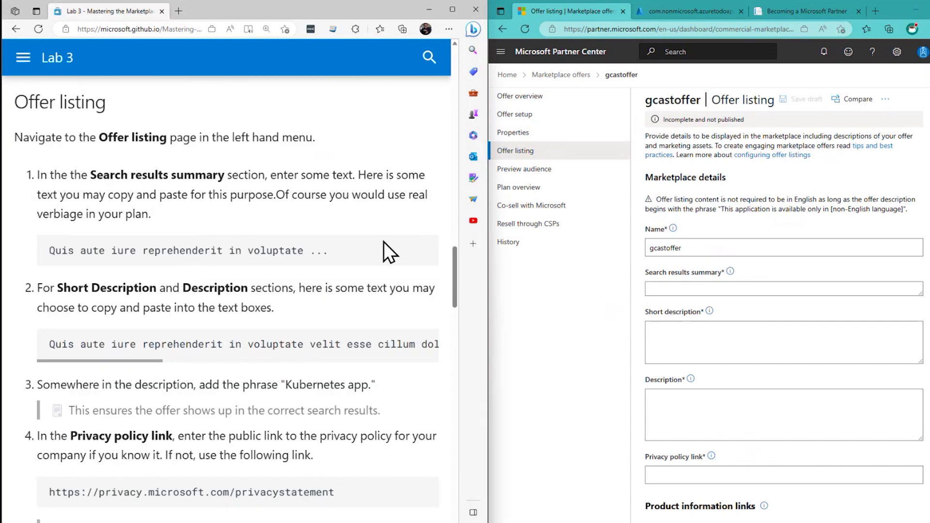
left_click(687, 291)
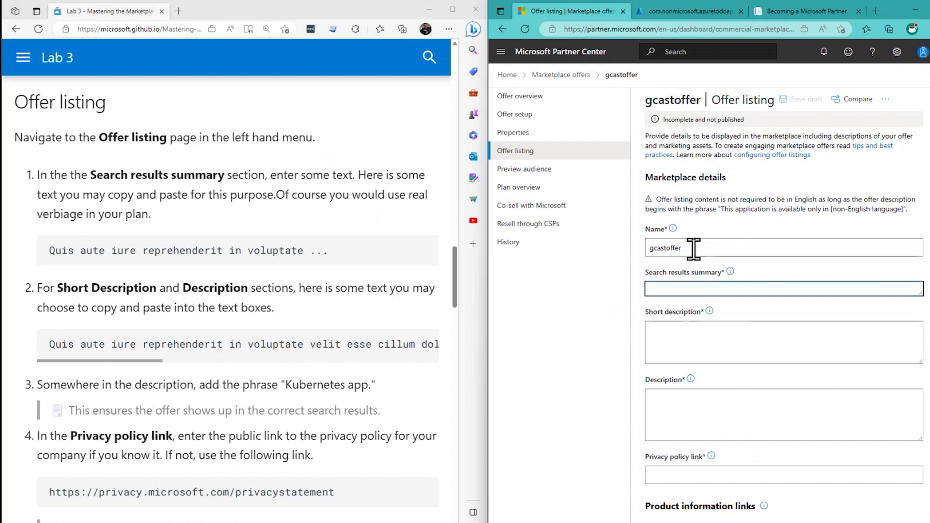
left_click_drag(685, 248, 648, 248)
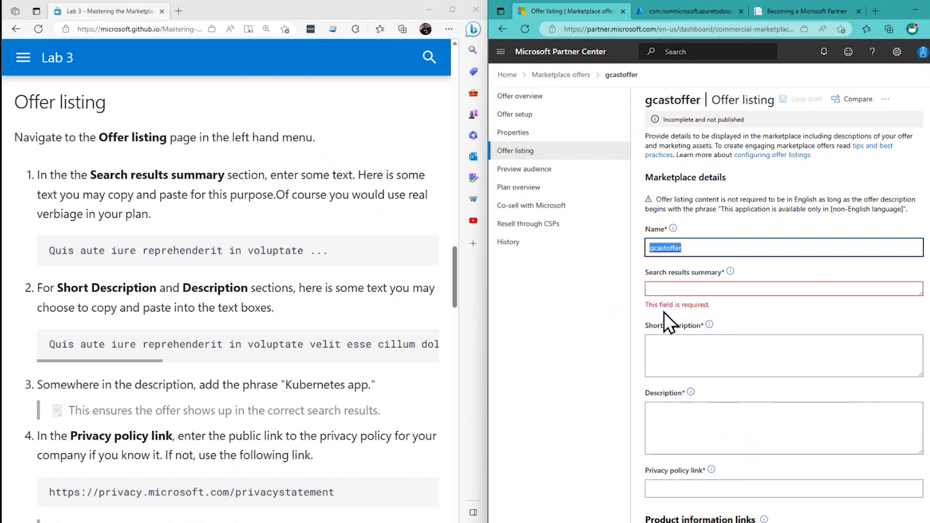
left_click(670, 290)
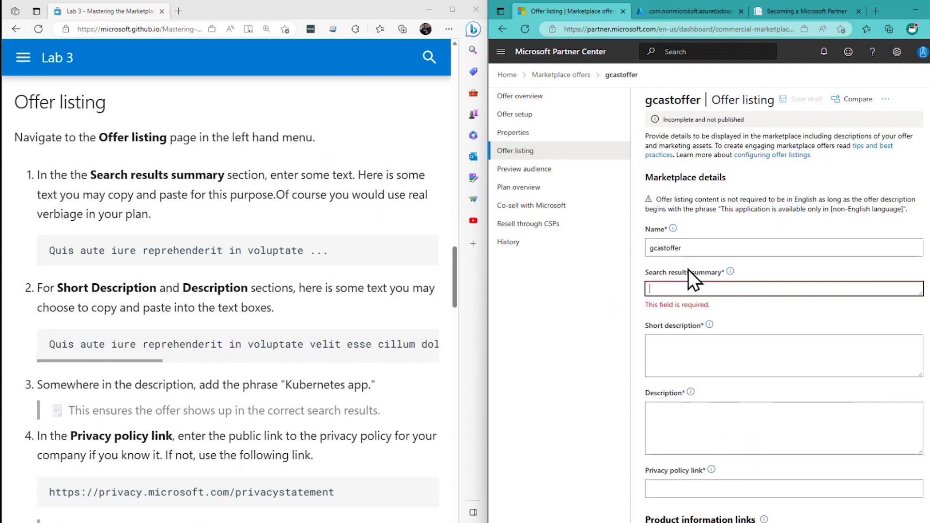
left_click(212, 342)
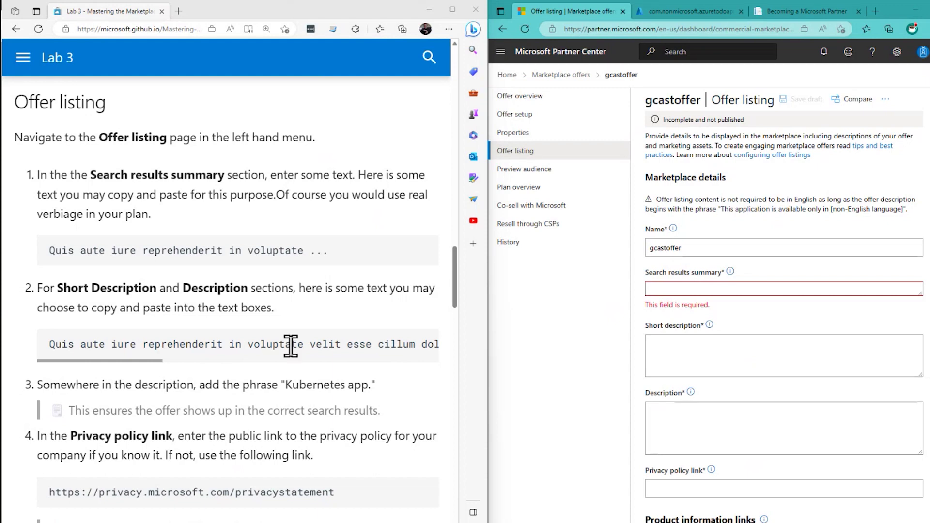
left_click(747, 290)
type("Kubernetes App offer based on the Transactable Containers Labs at https://microsoft.github.io/Master")
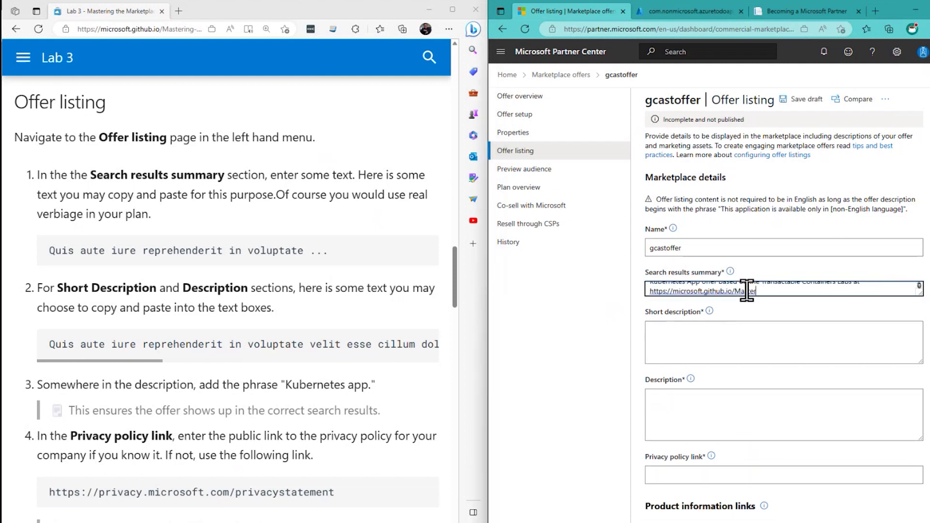
left_click(714, 331)
type("Kubernetes App offer based on the Transactable Containers Labs at https://microsoft.github.io/Mastering-the-Marketplace/container/#labs")
left_click(713, 393)
type("Kubernetes App offer based on the Transactable Containers Labs at https://microsoft.github.io/Mastering-the-Marketplace/container/#labs")
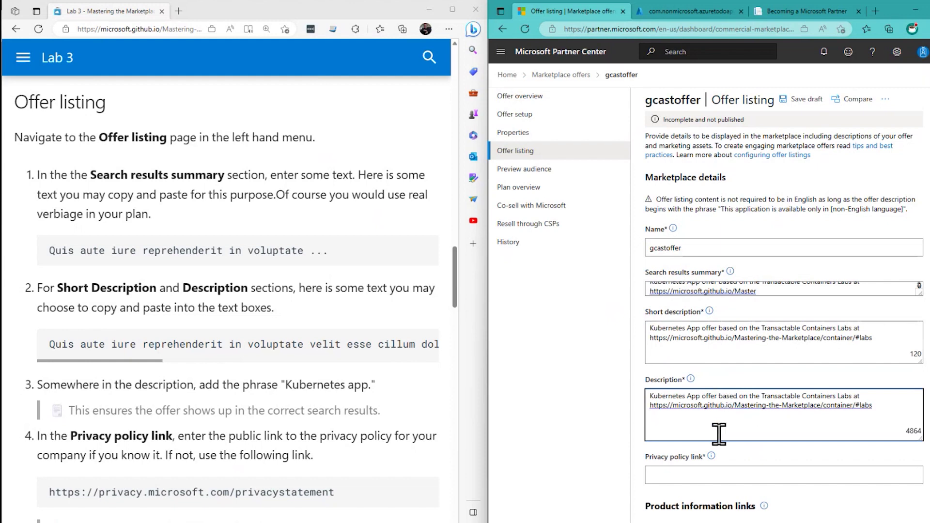
- Check the lab instructions for the phrase required in the description and for the privacy policy link
left_click(163, 393)
scroll(194, 398, "down", 2)
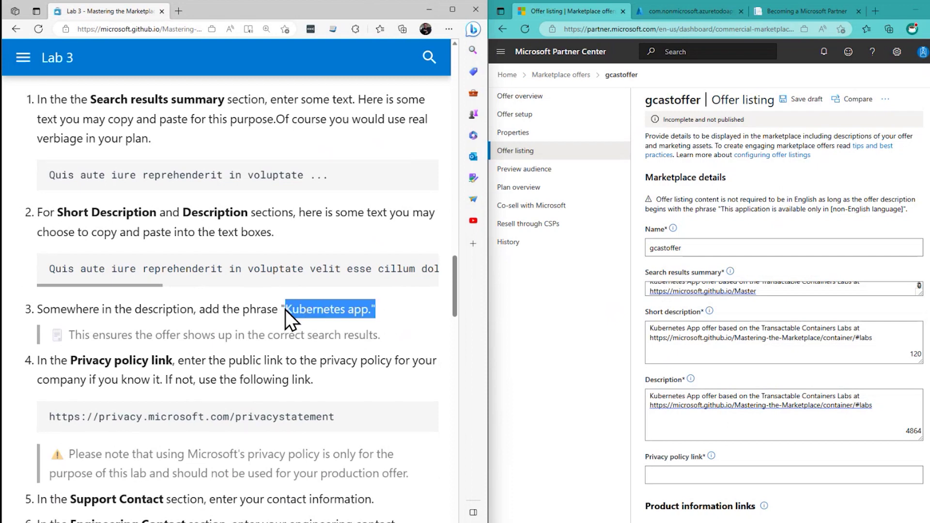
left_click(404, 313)
scroll(397, 315, "down", 4)
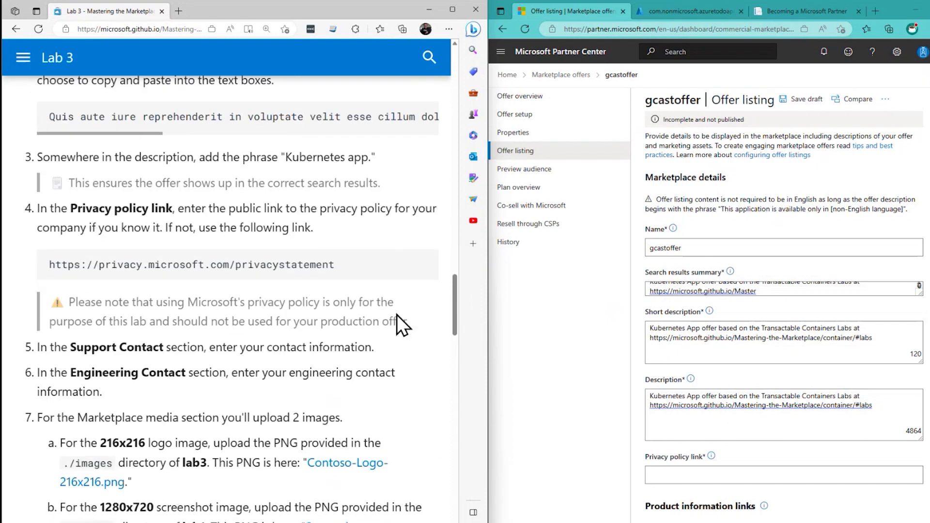
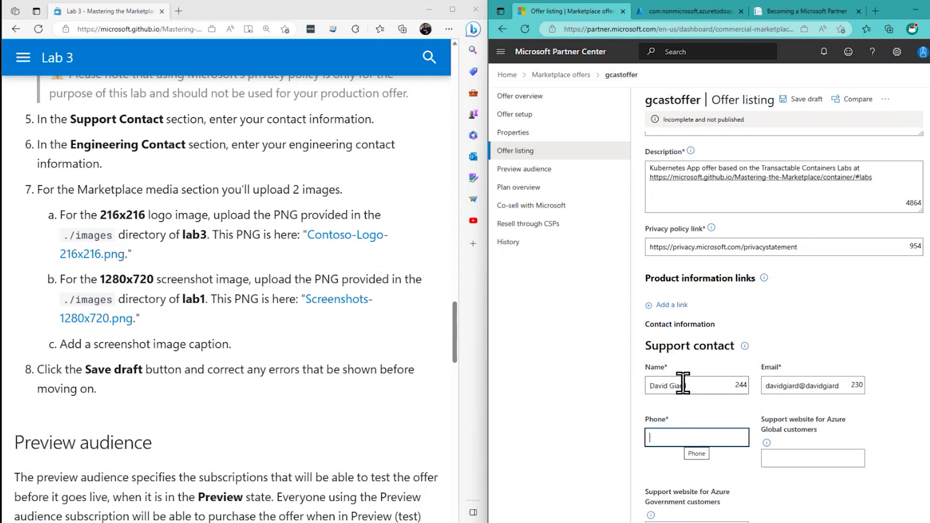
- Fill in the engineering contact's name, email and phone from the saved info, and complete the support contact's phone number
scroll(791, 374, "down", 5)
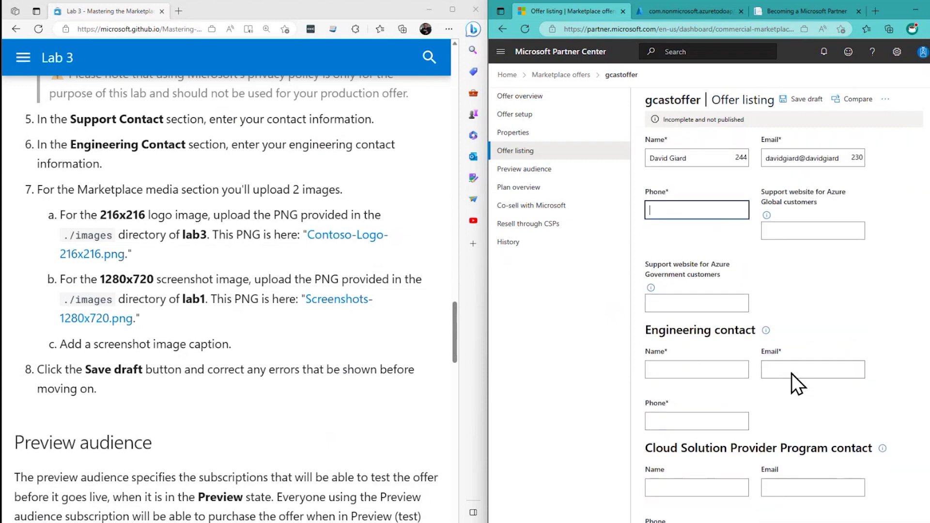
scroll(792, 373, "down", 2)
scroll(819, 291, "up", 1)
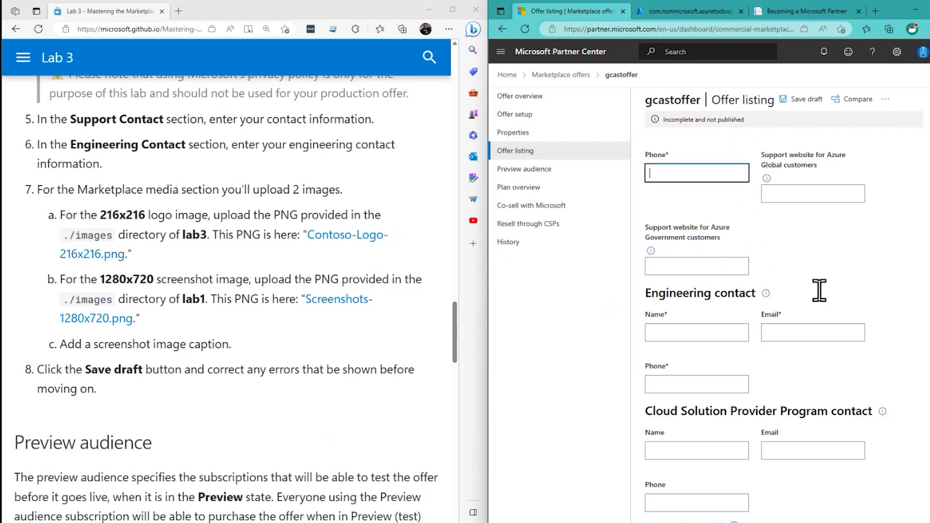
scroll(819, 291, "up", 1)
scroll(820, 296, "down", 2)
left_click(713, 293)
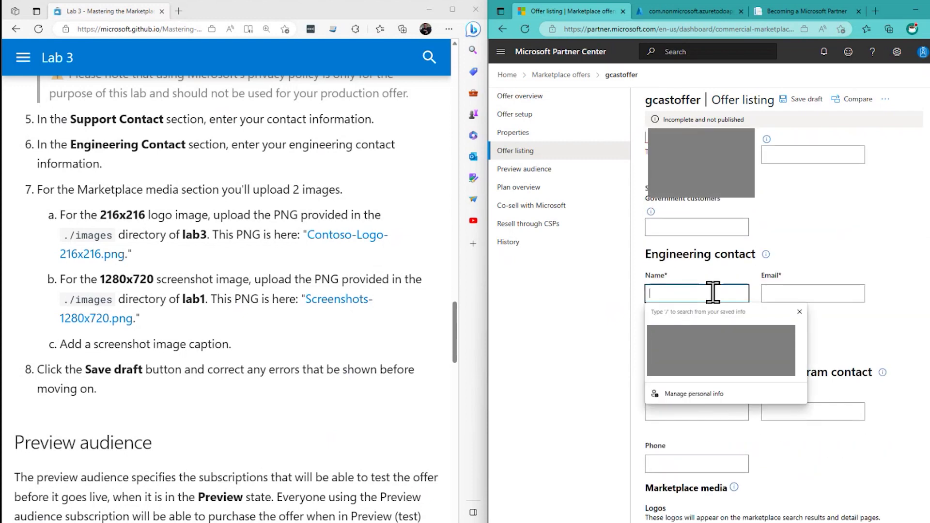
key("Down")
key("Return")
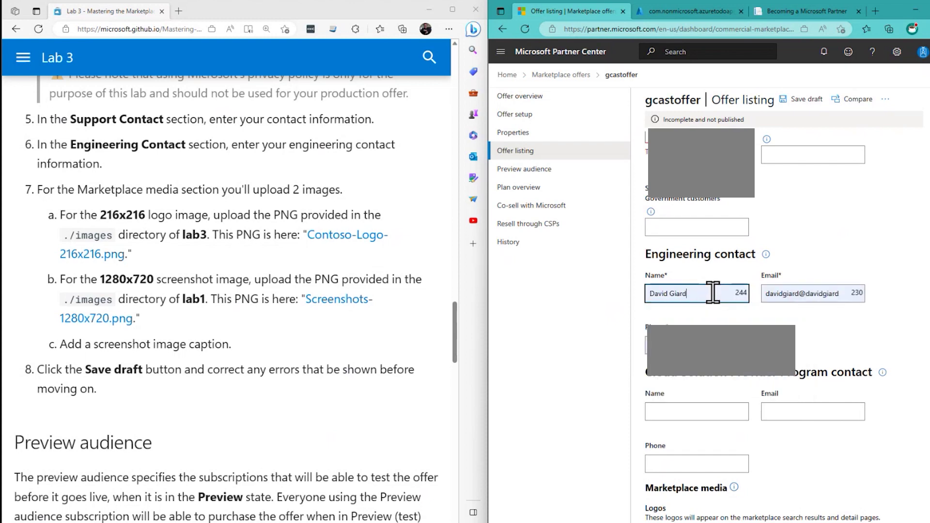
left_click(738, 226)
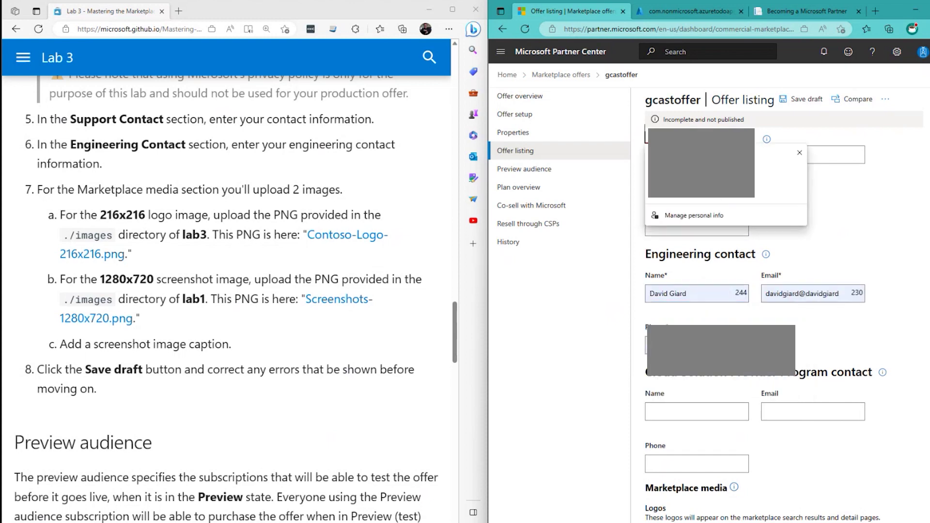
left_click(770, 180)
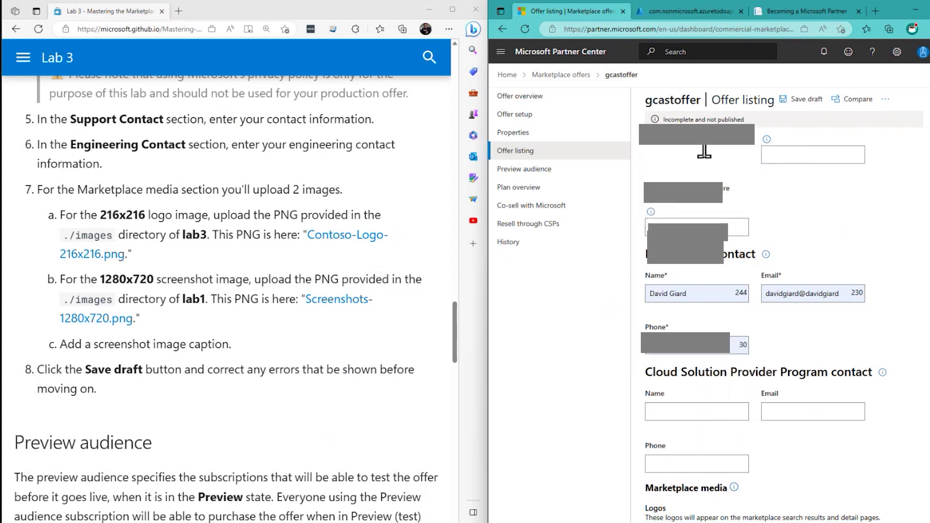
- Fill in the Cloud Solution Provider Program contact's name, email and phone from the saved info
scroll(848, 316, "down", 3)
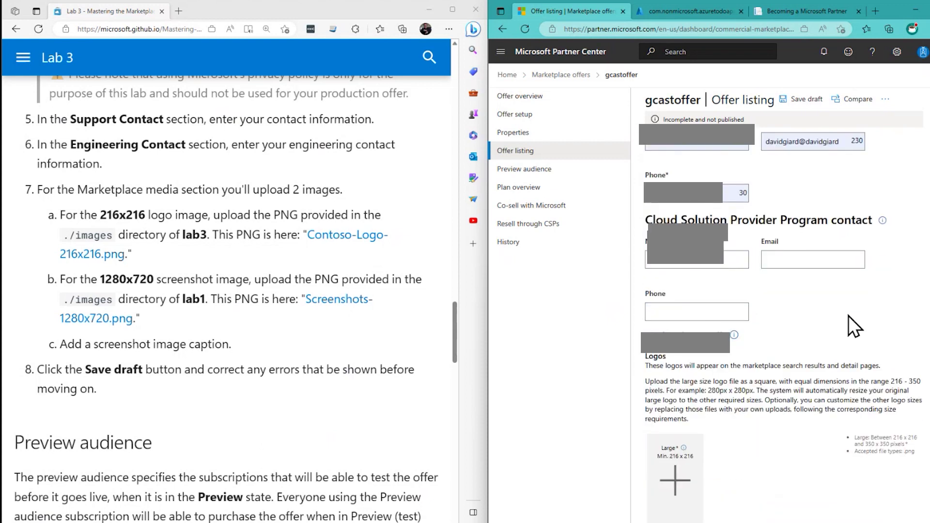
scroll(848, 316, "down", 2)
left_click(697, 184)
left_click(756, 251)
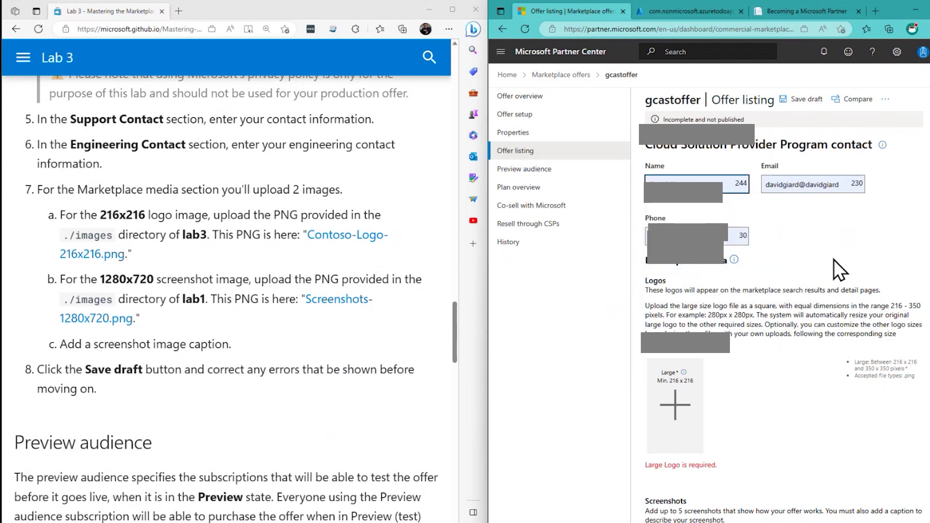
scroll(834, 262, "down", 4)
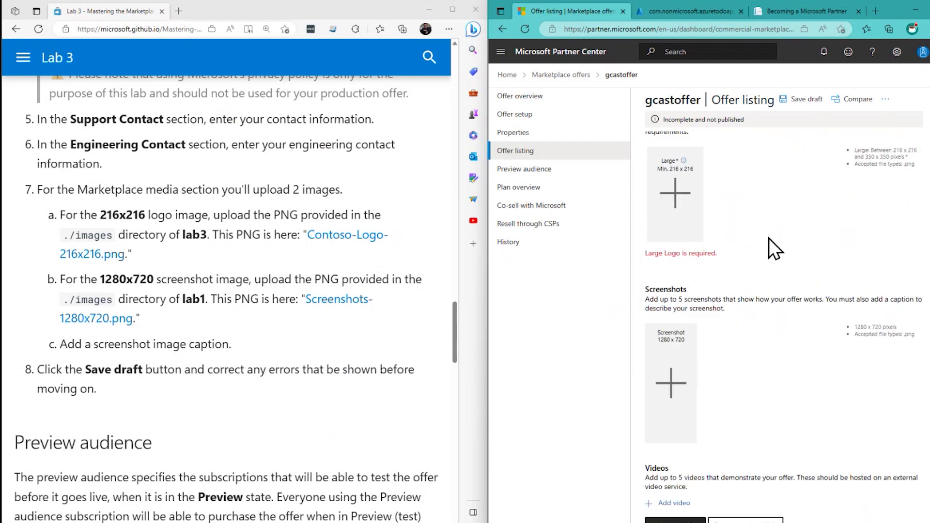
- Open the lab's Contoso-Logo-216x216.png and Screenshots-1280x720.png image links in new tabs and view both images
left_click(249, 270)
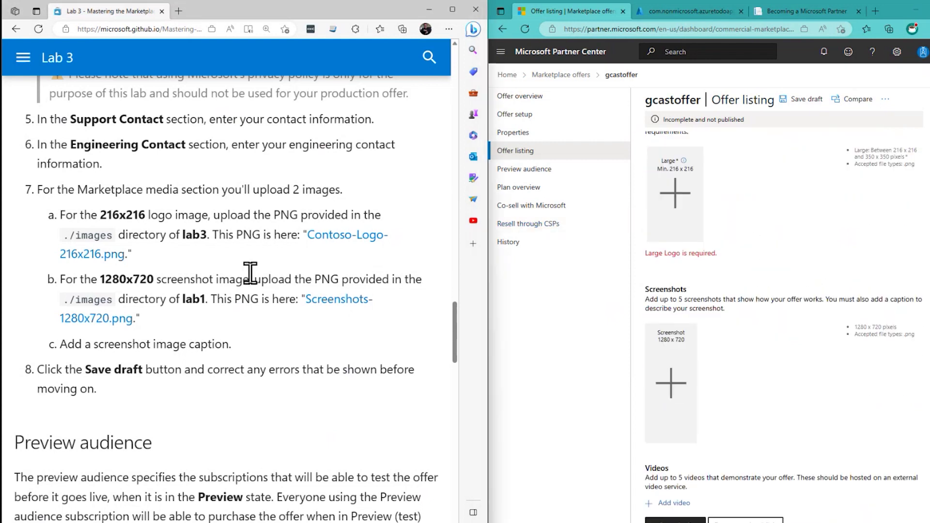
right_click(362, 238)
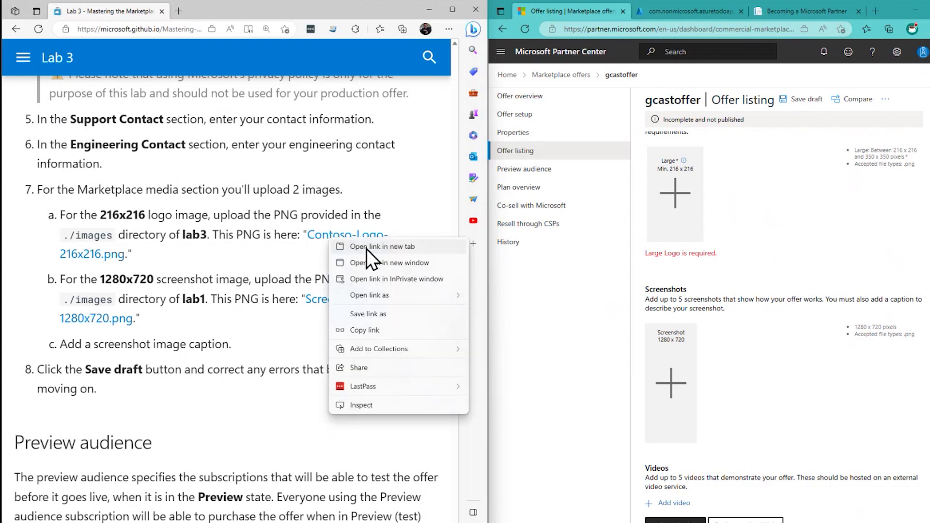
left_click(368, 246)
right_click(322, 310)
left_click(375, 312)
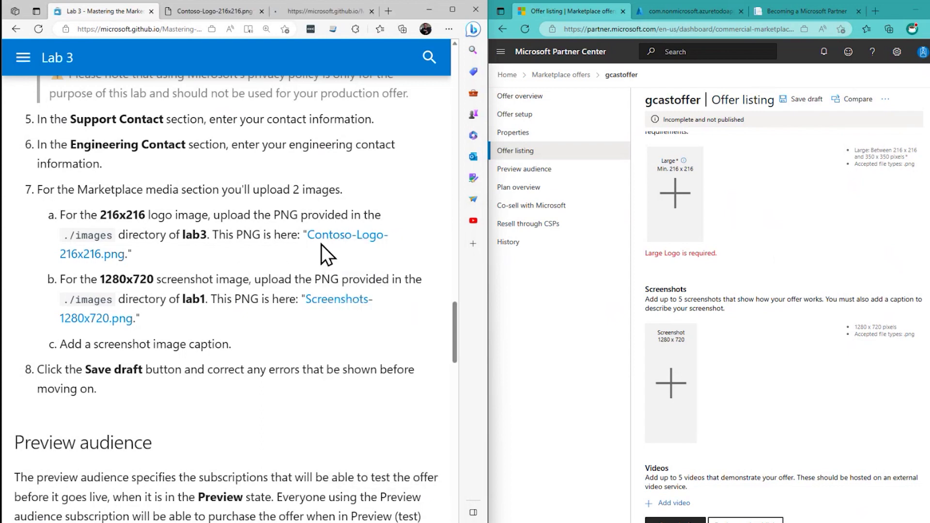
left_click(222, 9)
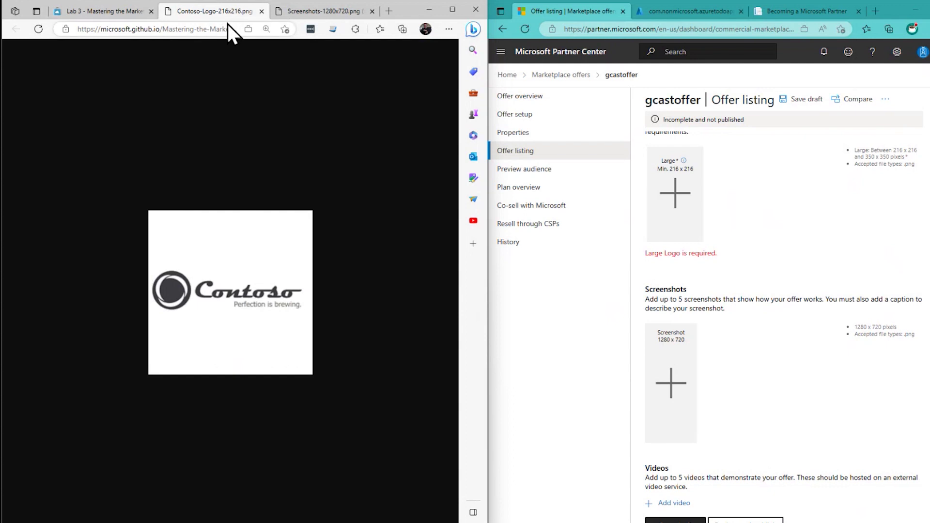
left_click(321, 12)
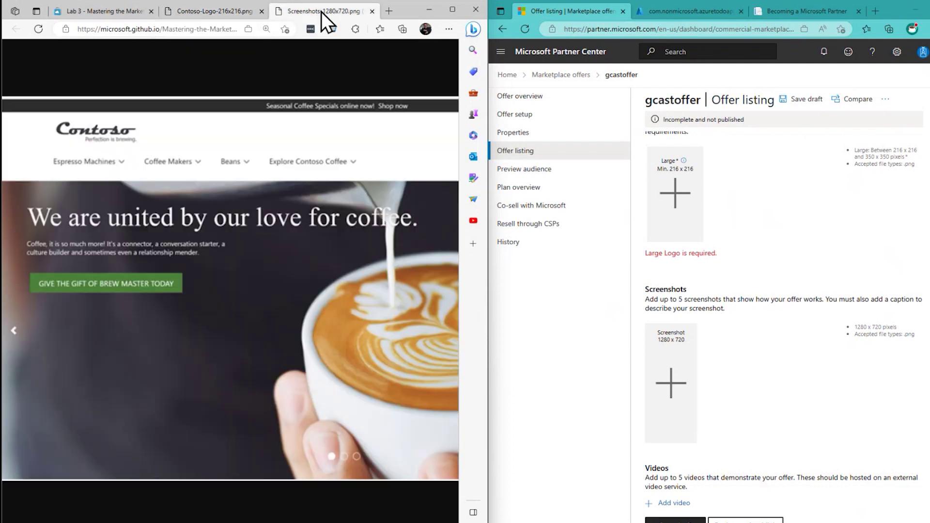
- Save the Contoso-Logo-216x216.png image into a new folder named images under C:\GCast
left_click(234, 10)
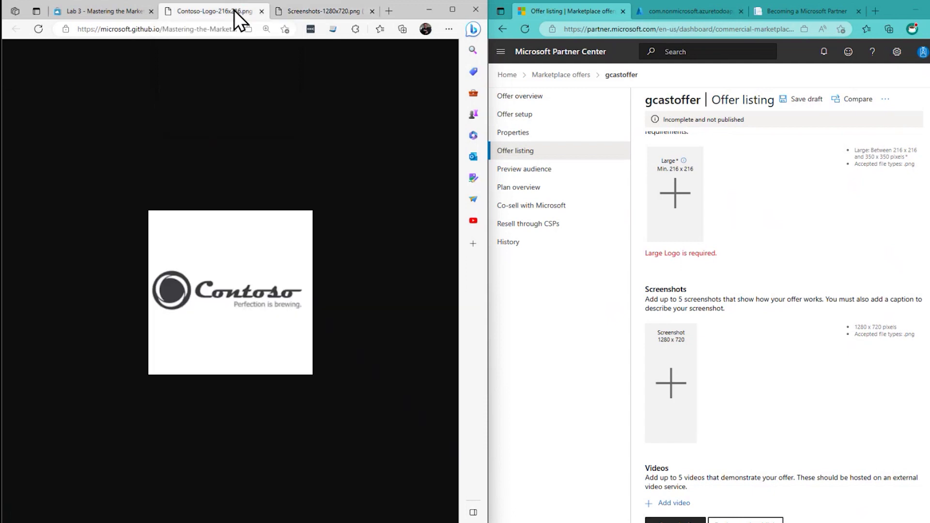
right_click(272, 251)
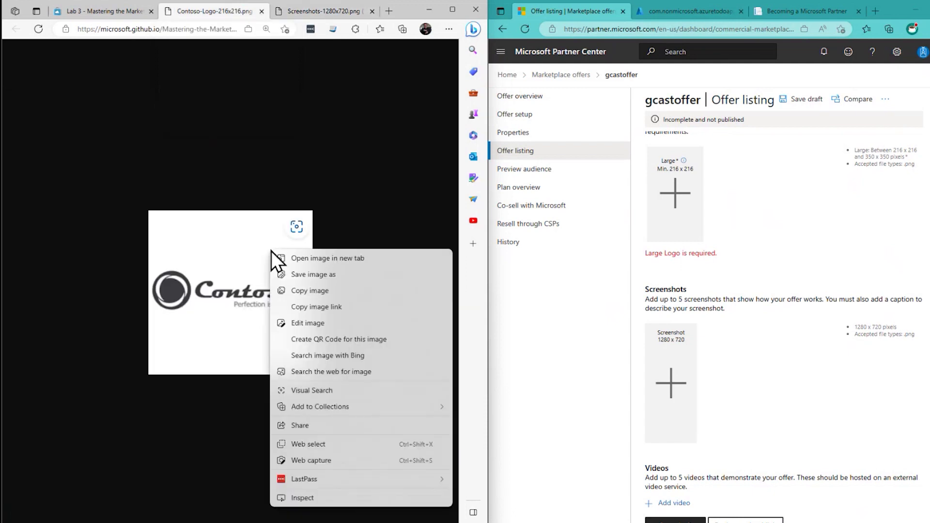
left_click(304, 279)
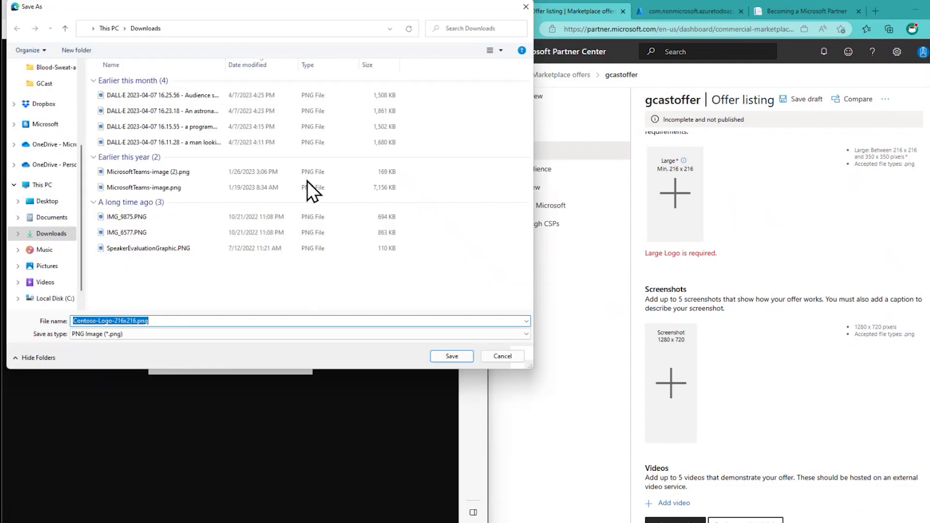
type("c:\\g")
key("Down")
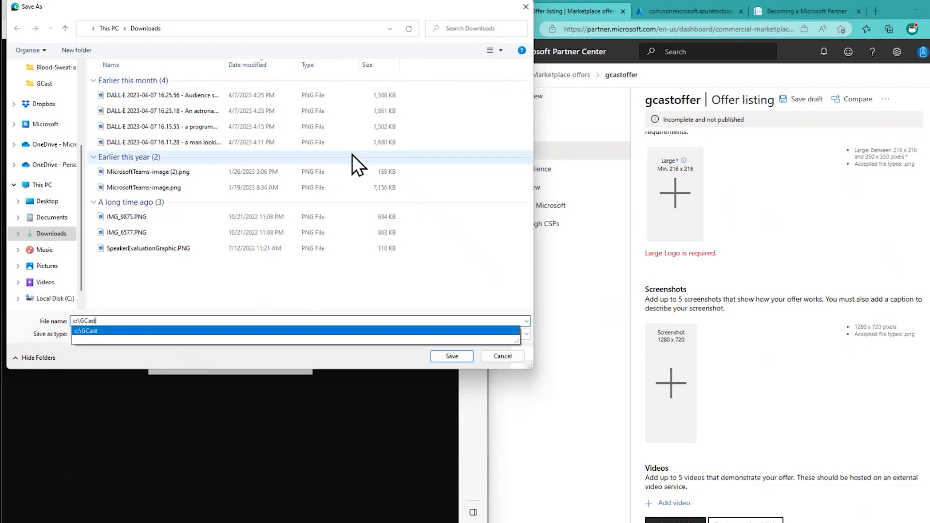
key("Return")
left_click(80, 50)
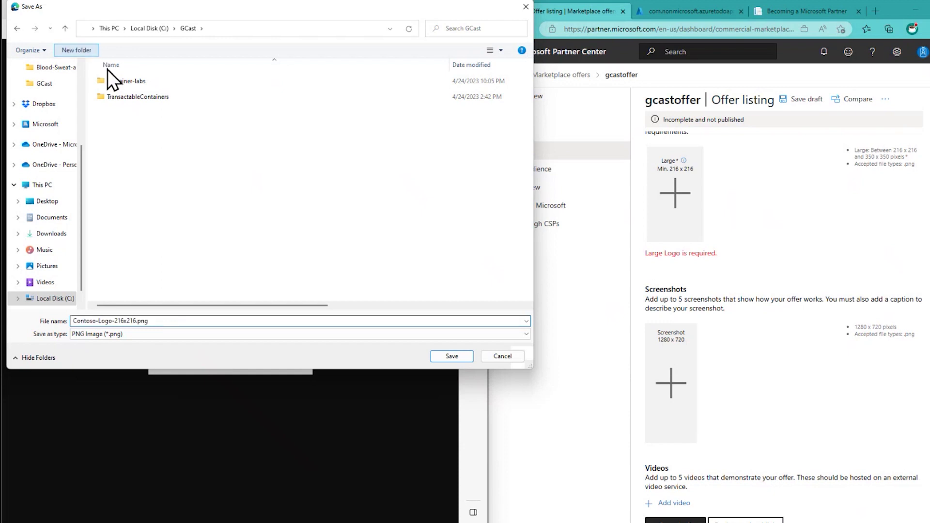
type("images")
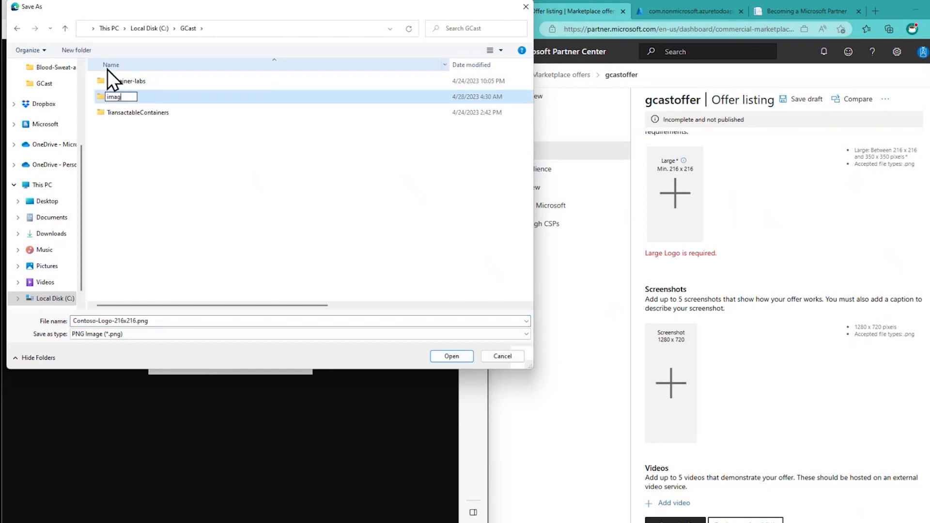
key("Return")
key("Return")
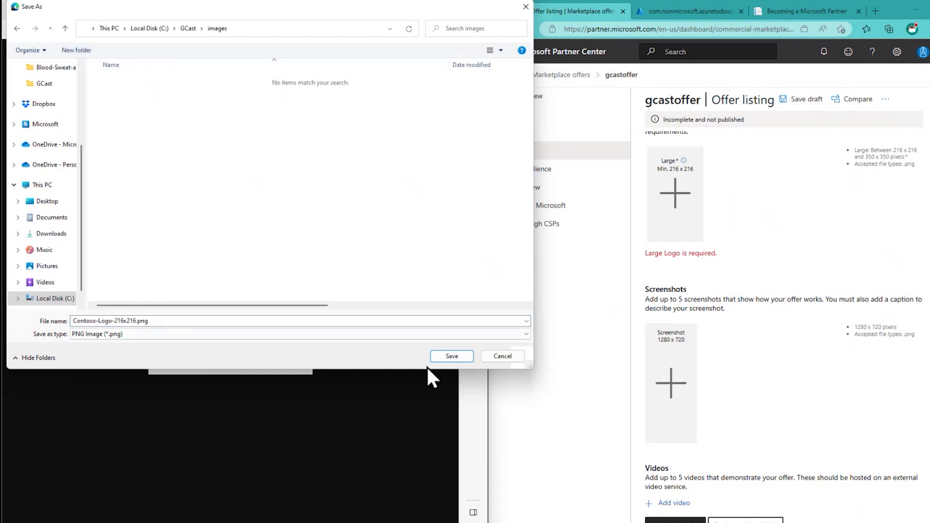
left_click(443, 361)
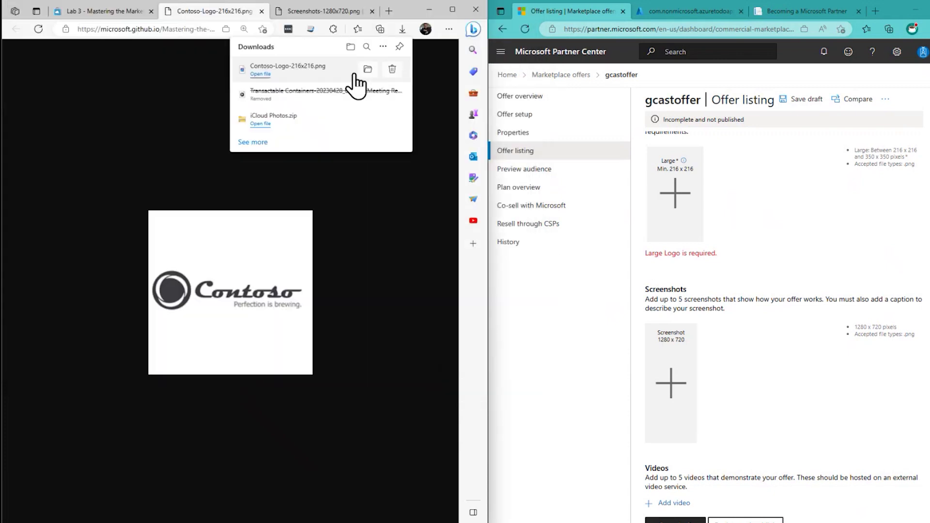
- Save the Screenshots-1280x720.png image into the C:\GCast\images folder
left_click(336, 9)
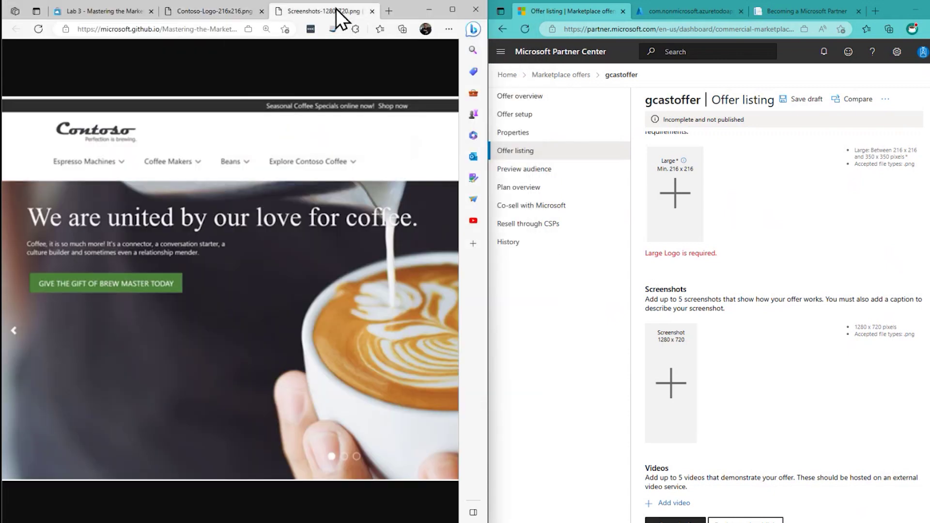
right_click(310, 134)
left_click(359, 159)
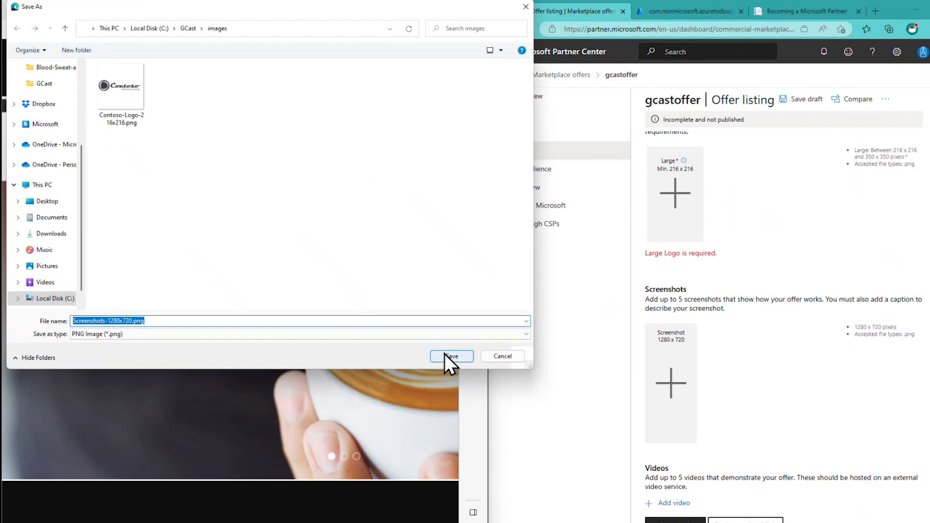
left_click(445, 356)
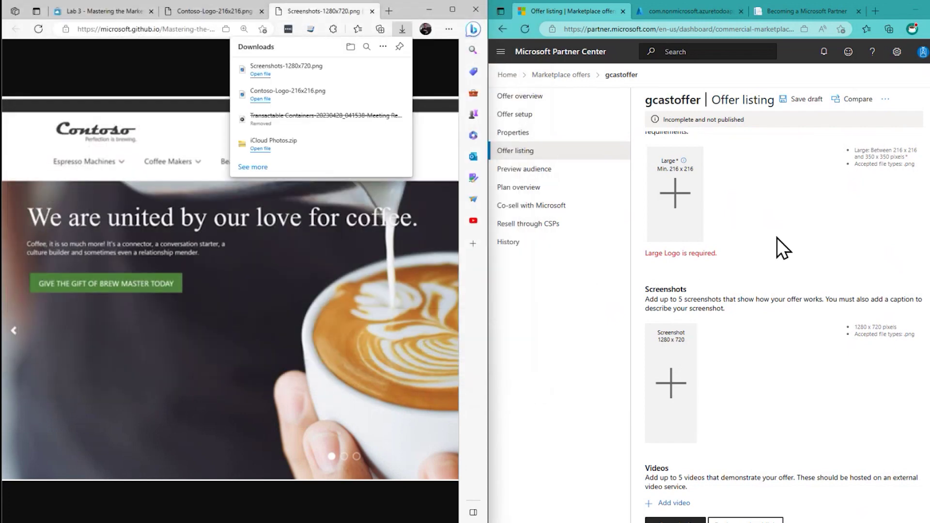
- Upload Contoso-Logo-216x216.png from C:\GCast\images as the offer's large logo
left_click(804, 225)
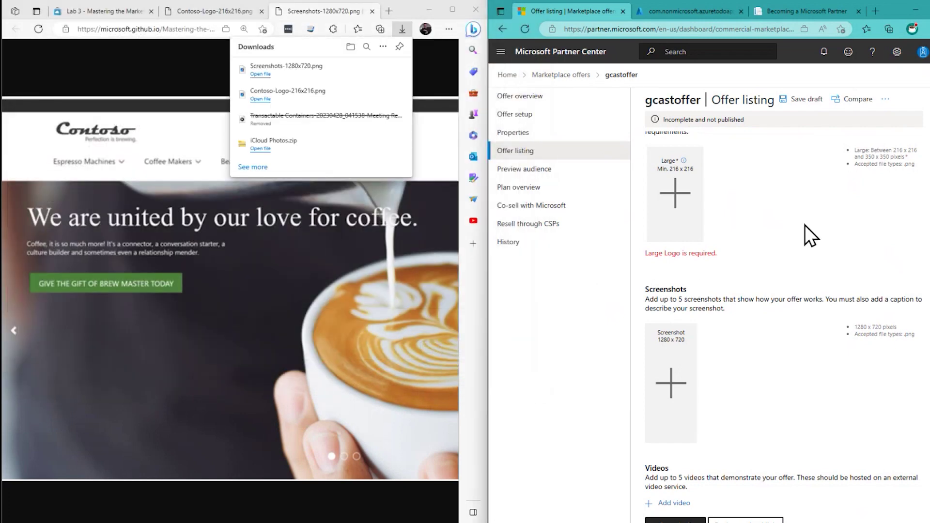
left_click(694, 190)
type("\\")
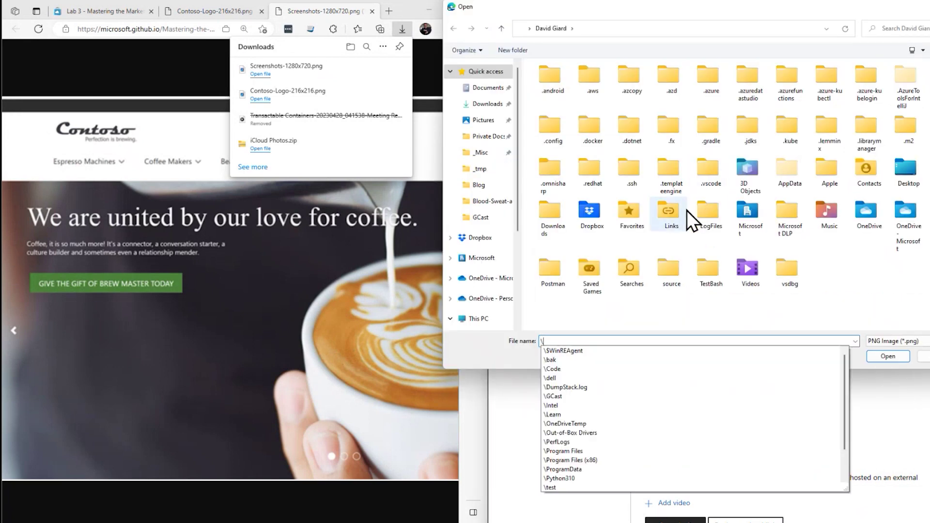
type("gc")
key("Down")
key("Return")
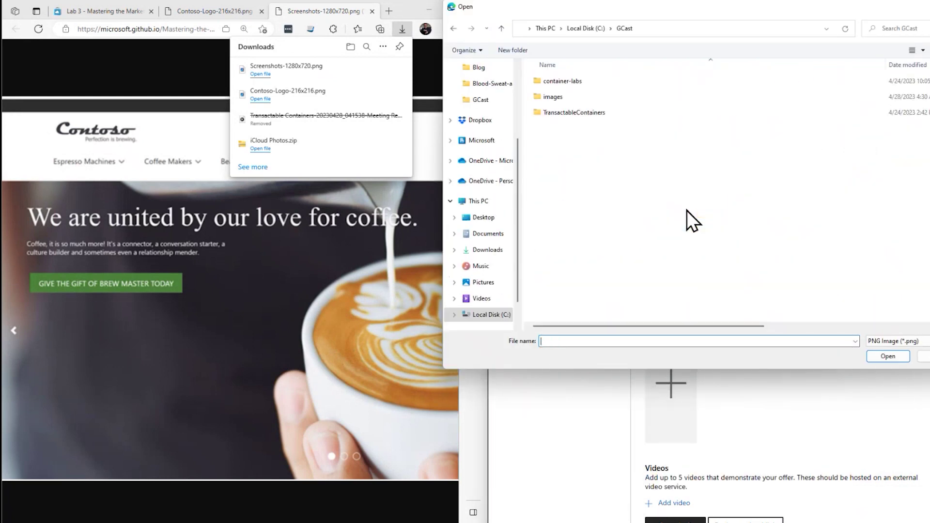
type("images")
key("Return")
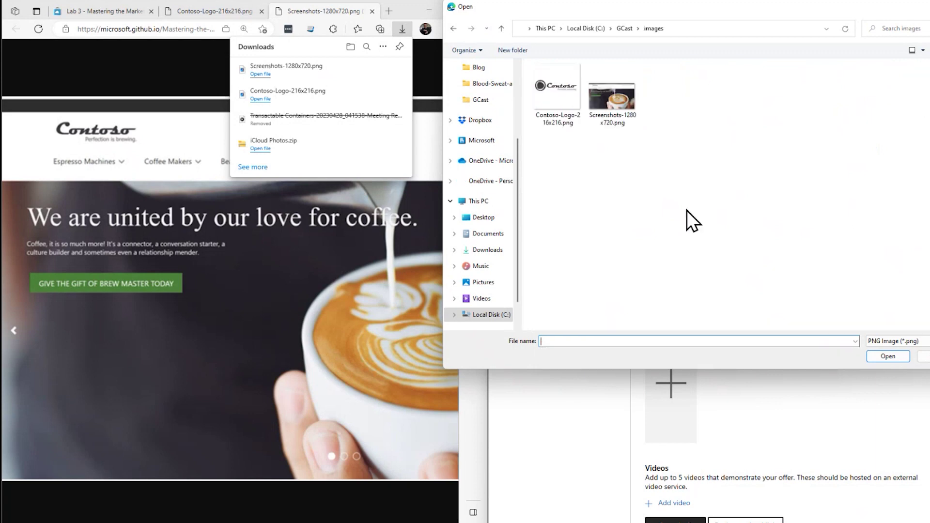
left_click(561, 100)
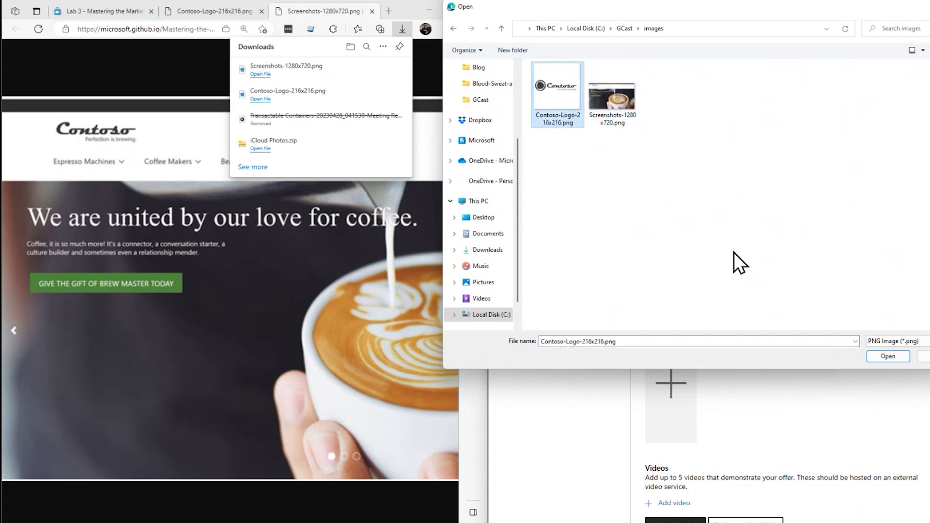
left_click(896, 358)
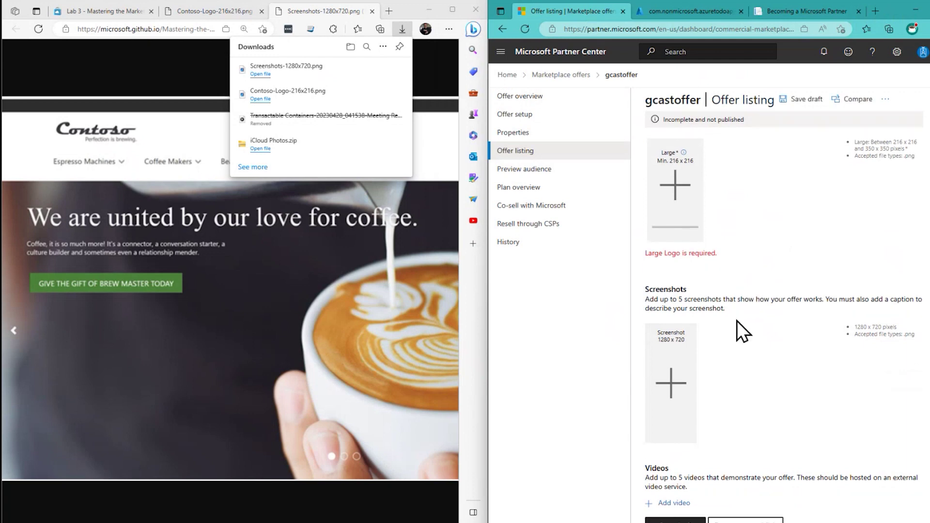
- Upload Screenshots-1280x720.png from the images folder as the offer listing's 1280 x 720 screenshot
left_click(675, 382)
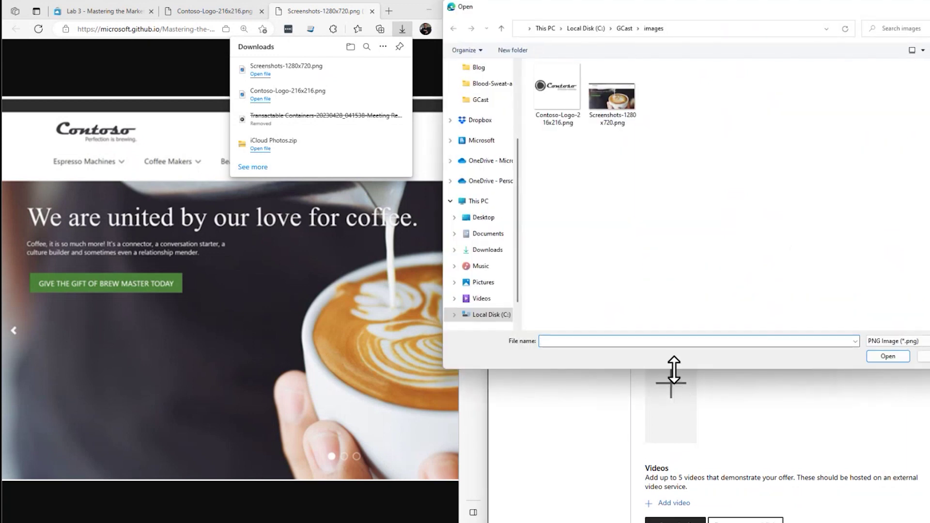
left_click(620, 108)
left_click(890, 358)
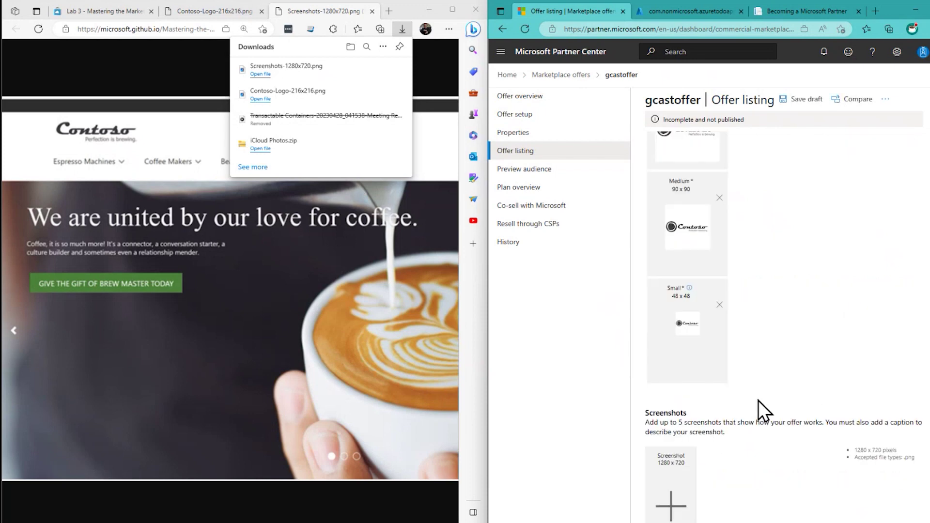
- Add the caption "We are united by our love of coffee" to the uploaded screenshot and save the offer listing draft
scroll(763, 394, "up", 3)
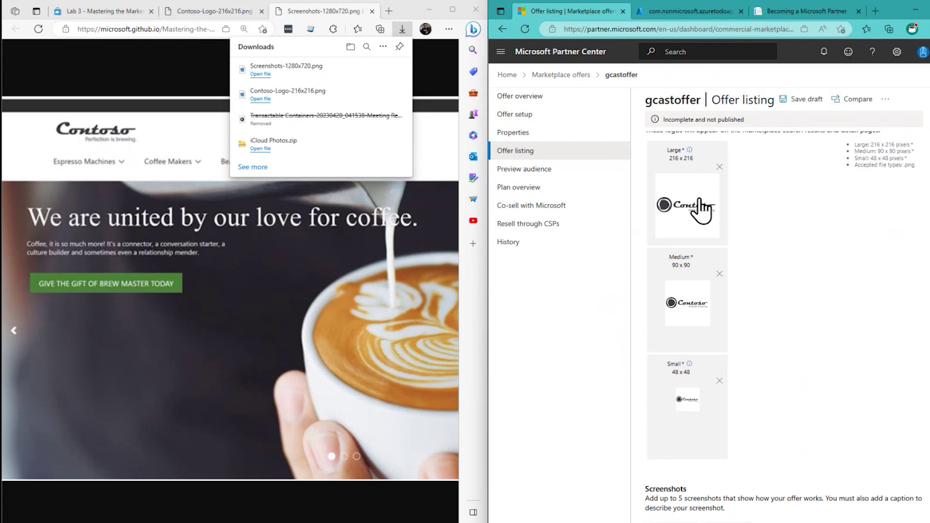
scroll(846, 367, "down", 5)
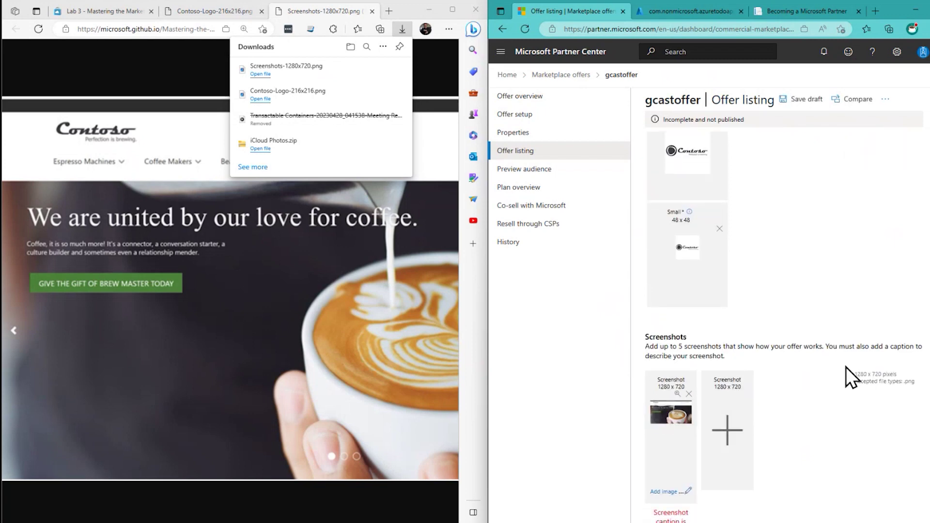
scroll(843, 369, "down", 1)
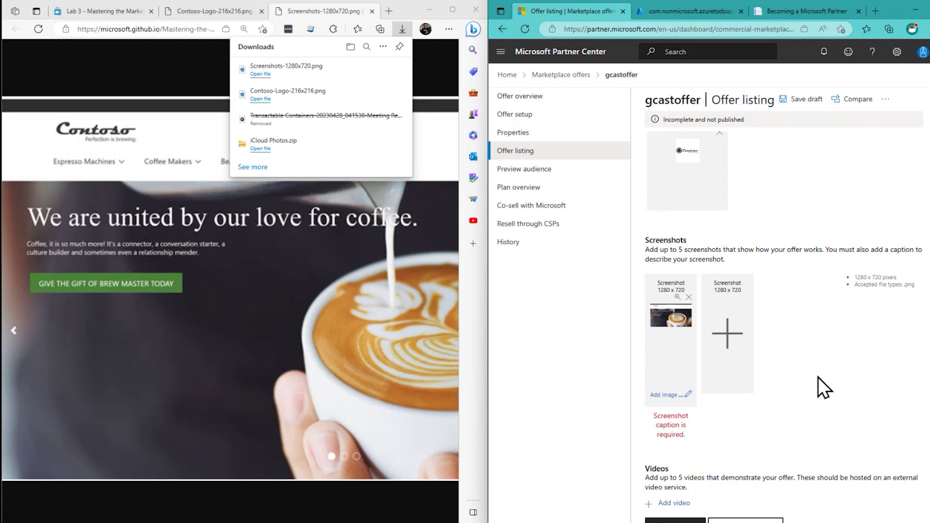
left_click(687, 395)
left_click(665, 313)
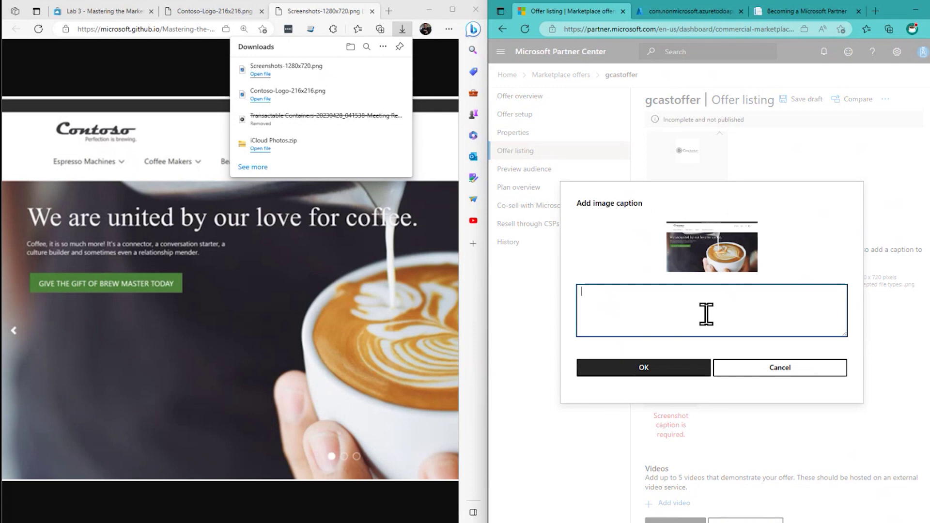
type("We are united by our love of c")
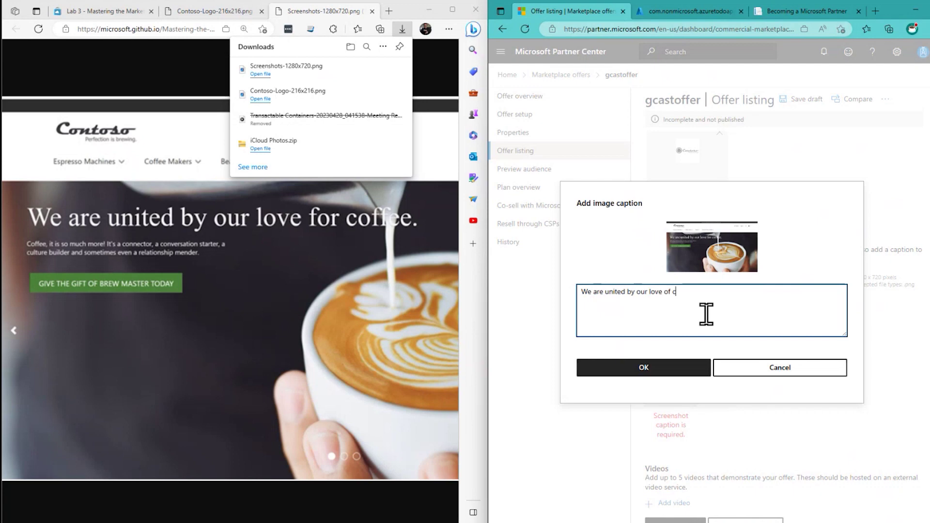
type("offee")
left_click(692, 372)
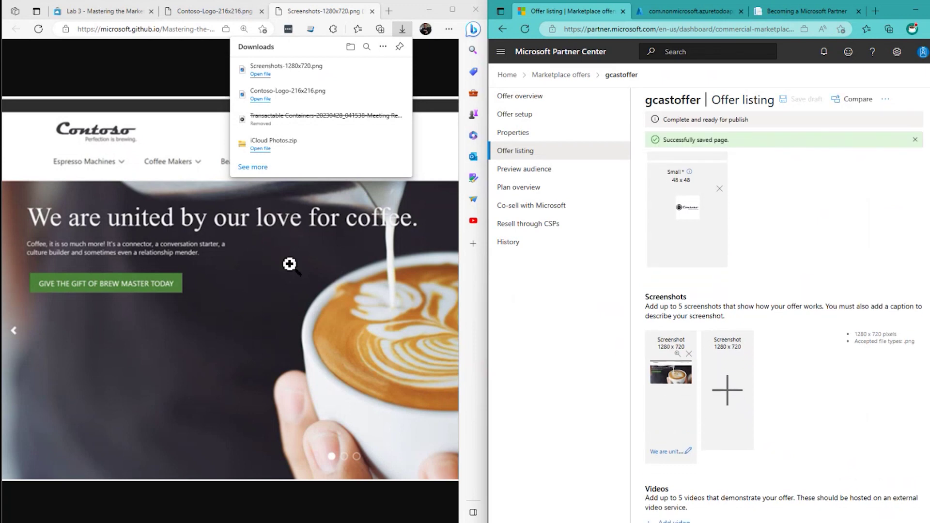
- Read the lab's Preview audience instructions and open the Preview audience page of the gcastoffer offer
left_click(115, 12)
scroll(186, 378, "down", 8)
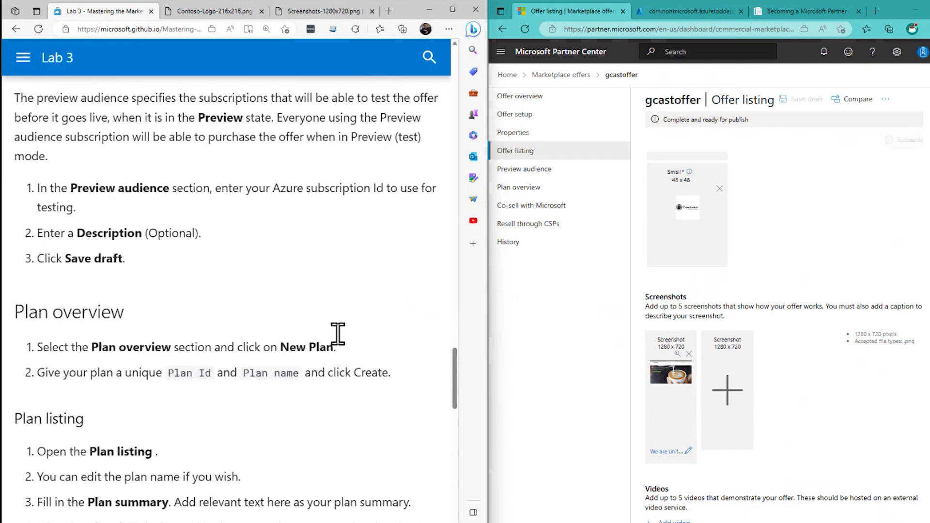
left_click(521, 187)
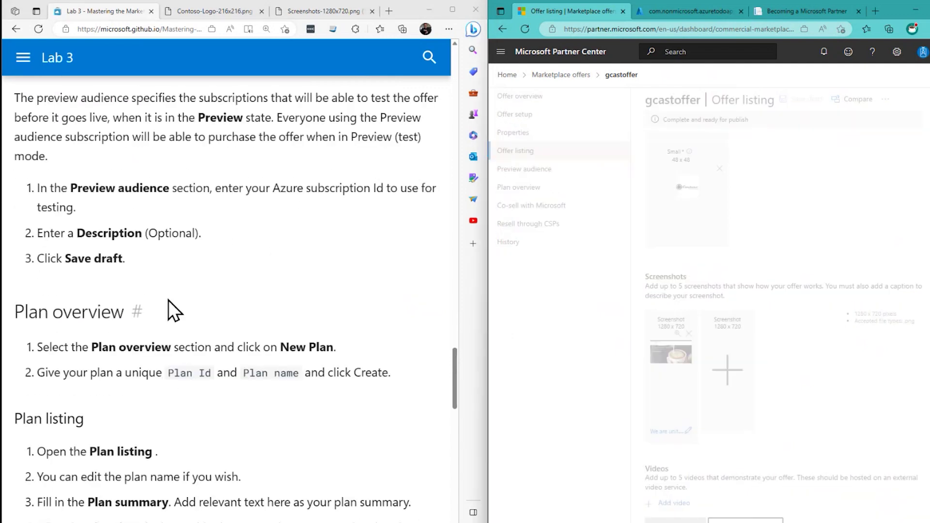
scroll(168, 301, "up", 2)
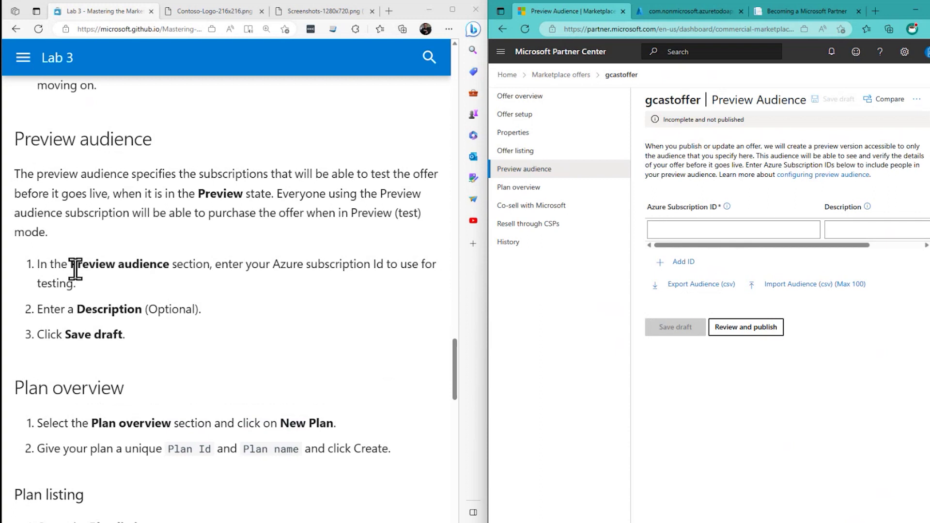
left_click(219, 267)
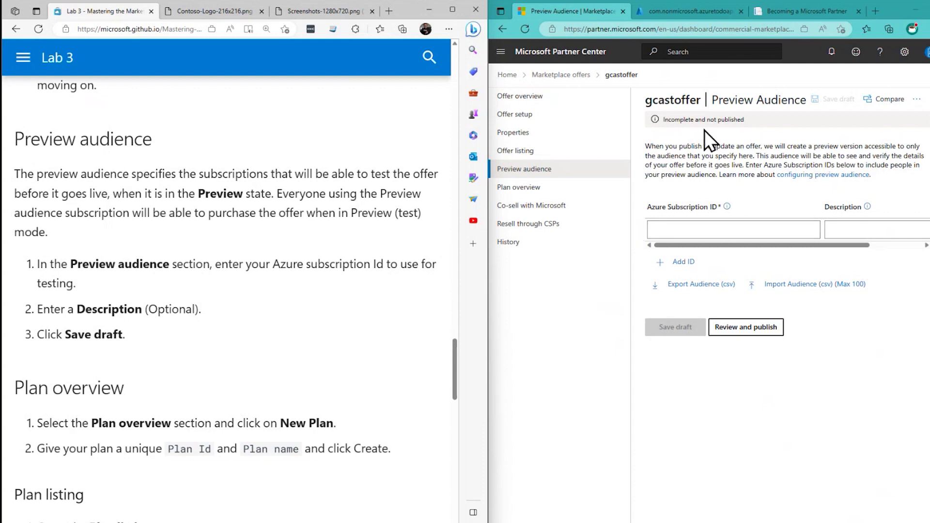
- Switch to the Azure portal and open the Subscriptions page by searching for the subscription service
left_click(692, 8)
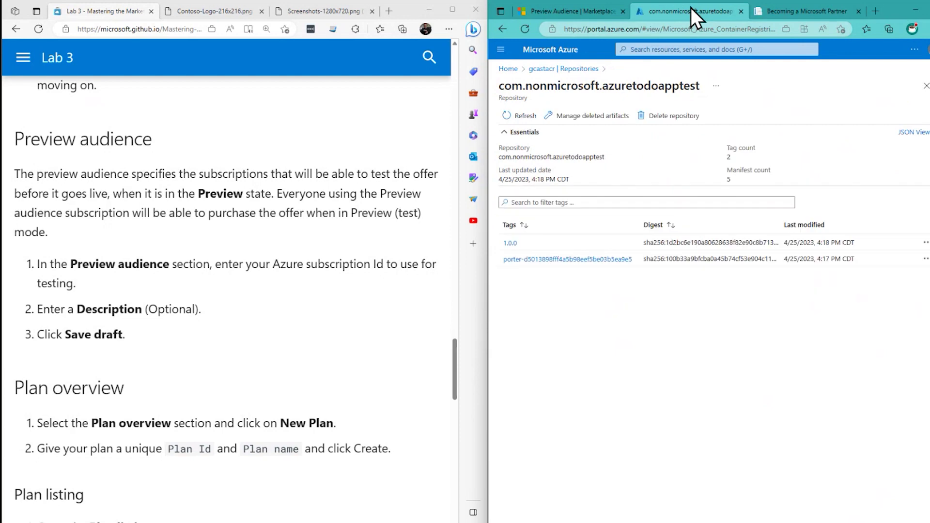
left_click(563, 51)
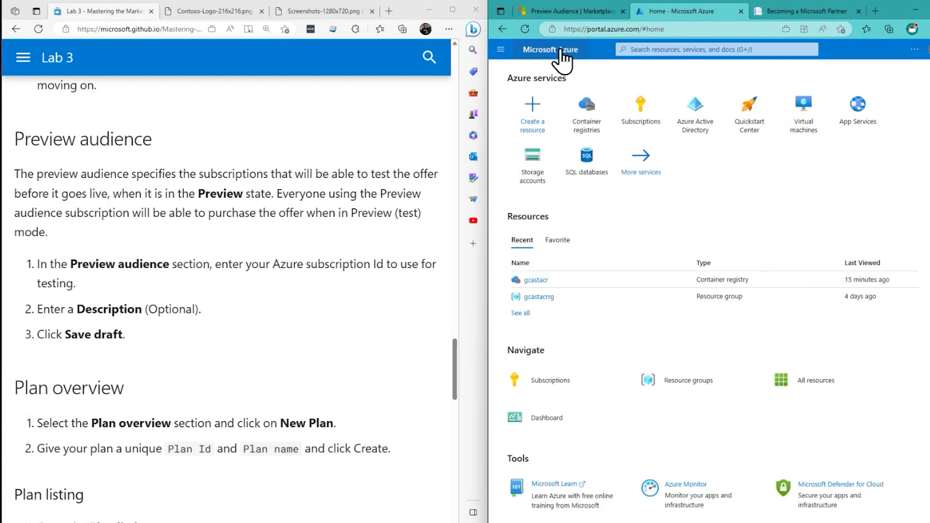
left_click(692, 49)
type("s")
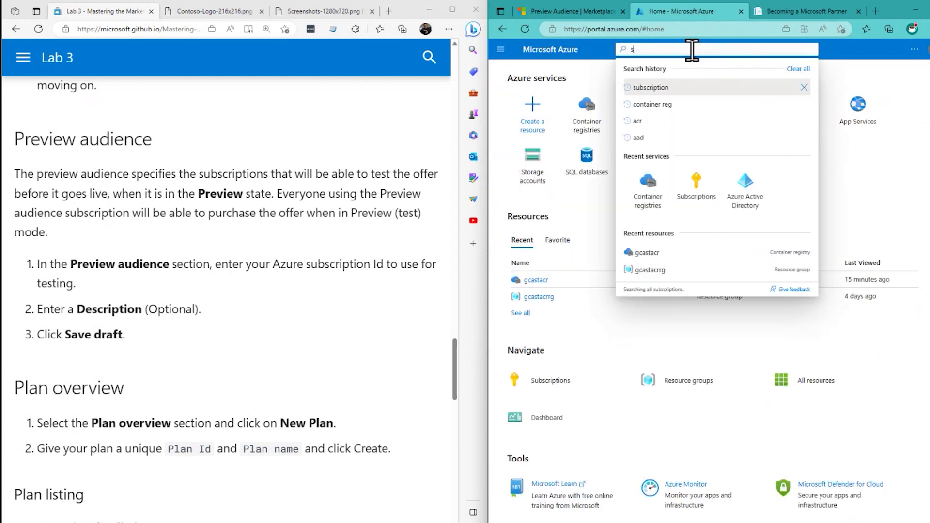
key("Down")
key("Return")
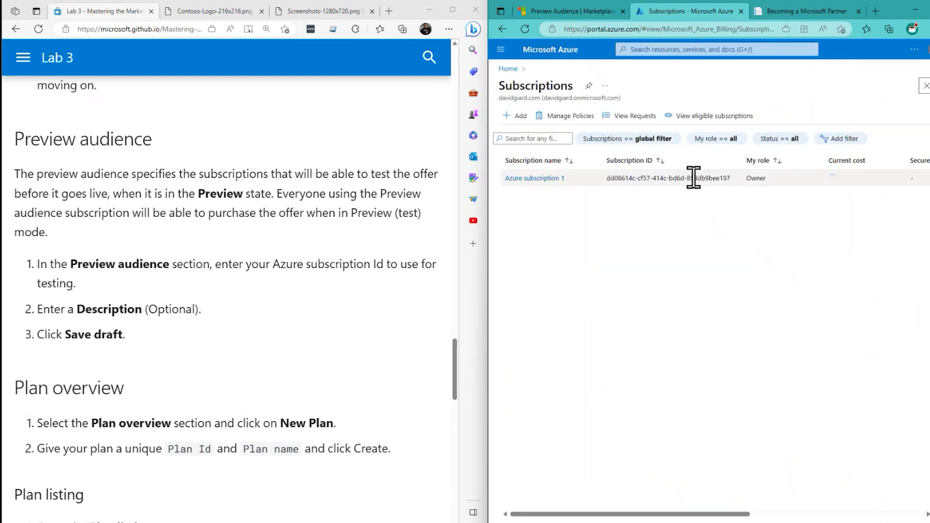
- Copy the subscription ID of Azure subscription 1 from the Subscriptions list
triple_click(719, 179)
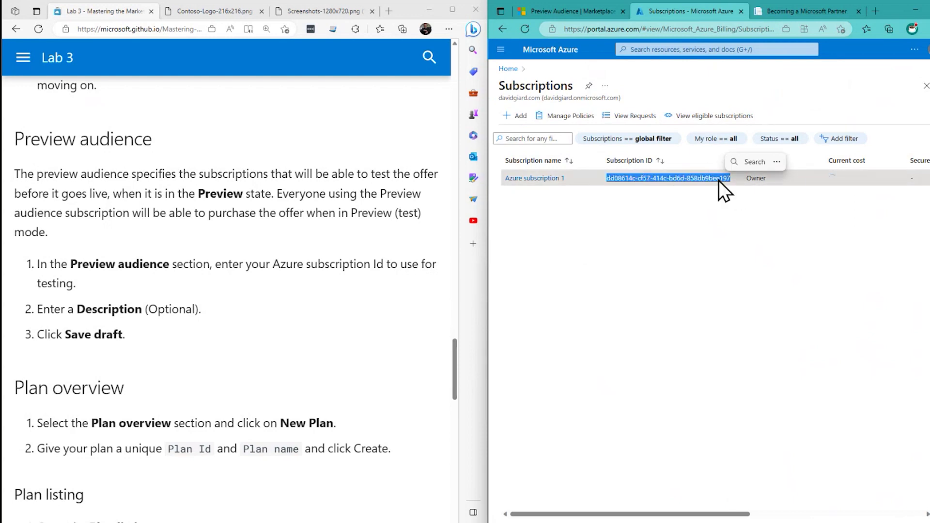
right_click(719, 181)
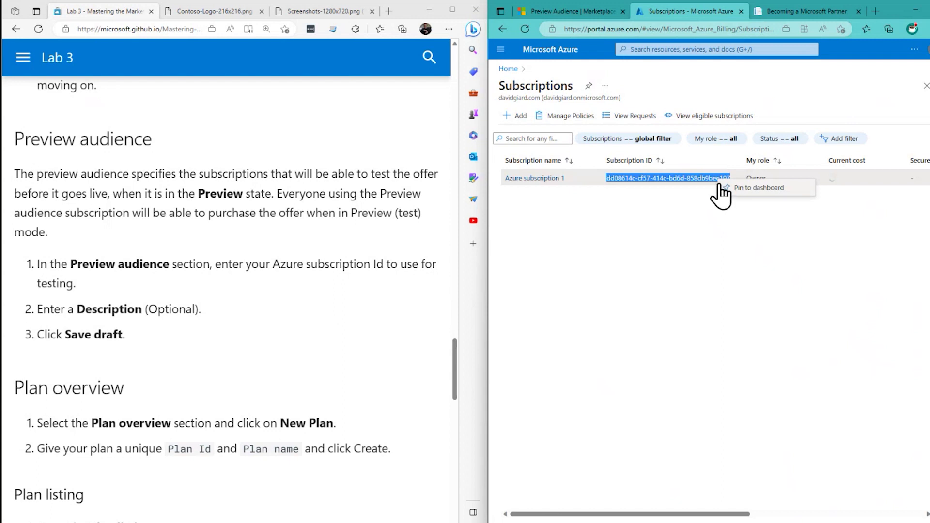
right_click(645, 176)
left_click(633, 176)
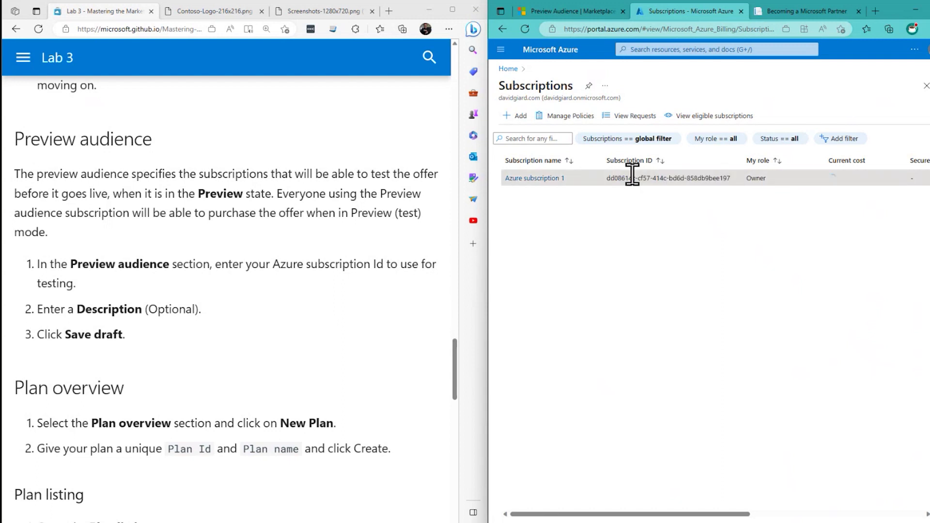
triple_click(633, 178)
key("ctrl+c")
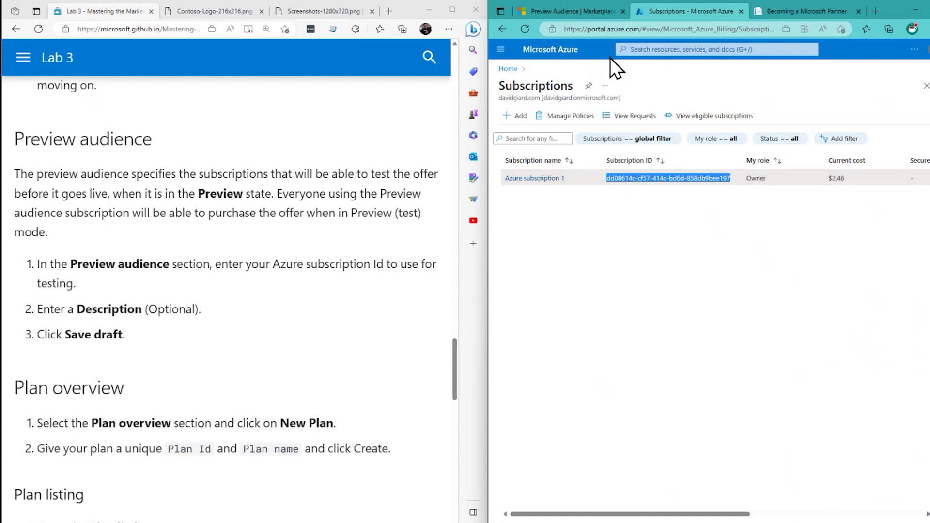
- In Partner Center's Preview audience, enter the copied Azure subscription ID with the description "Azure subscription" and save the draft
left_click(577, 11)
left_click(746, 229)
key("ctrl+v")
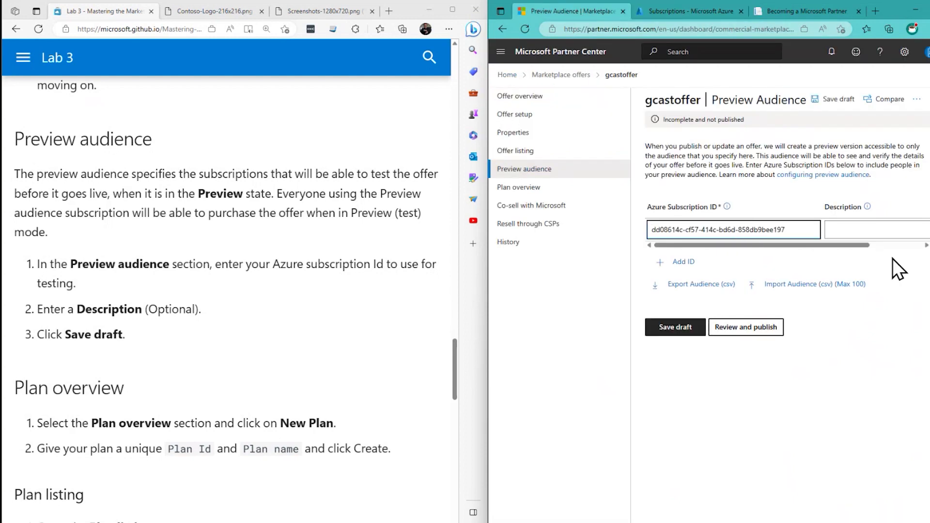
key("Tab")
type("Azure subscription")
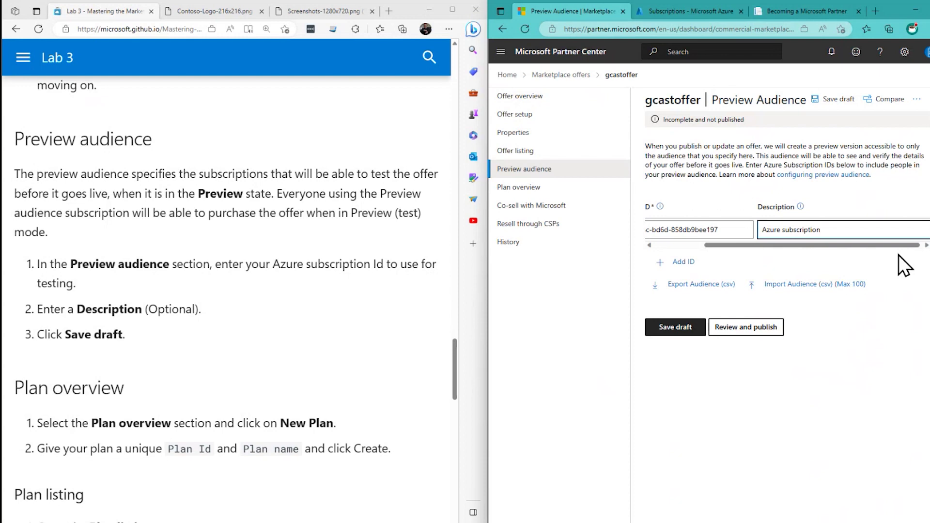
left_click(677, 327)
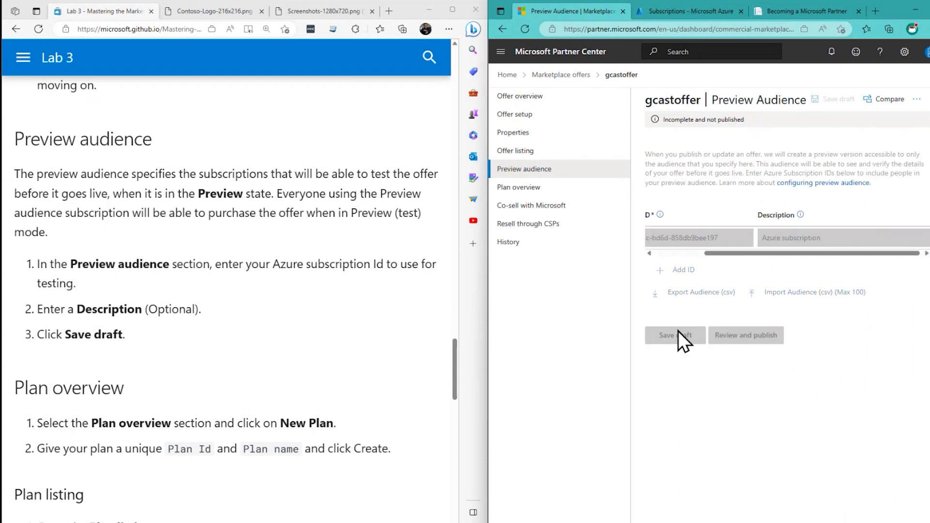
- Create a new plan under the offer's Plan overview, using gcastplan as both the plan ID and the plan name
scroll(252, 307, "down", 3)
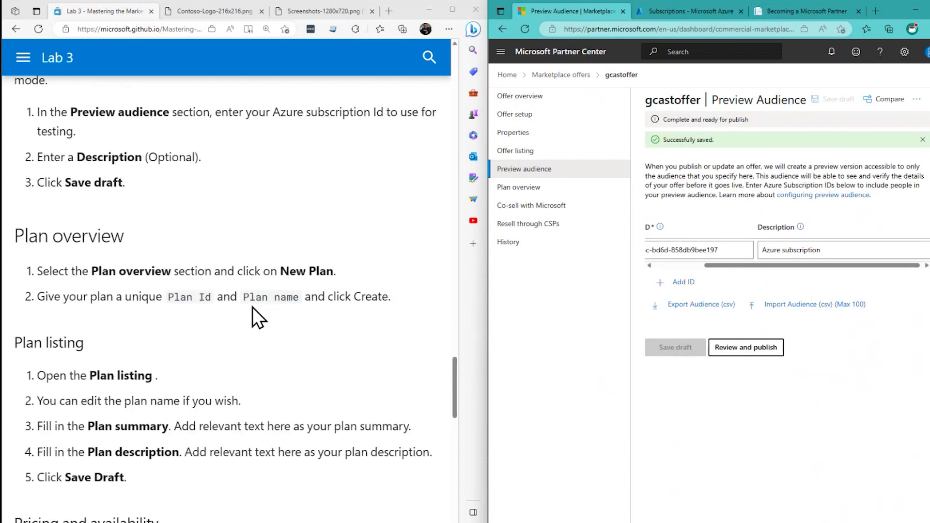
left_click(540, 189)
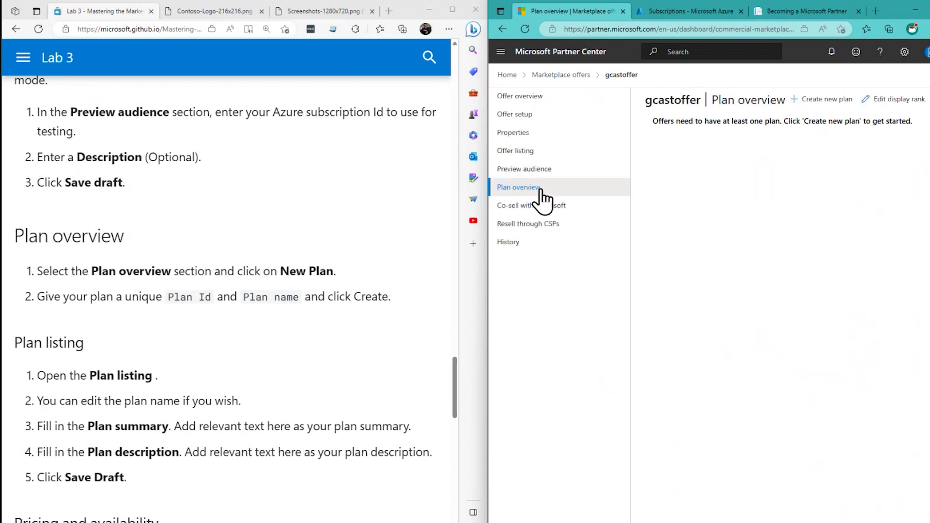
left_click(835, 103)
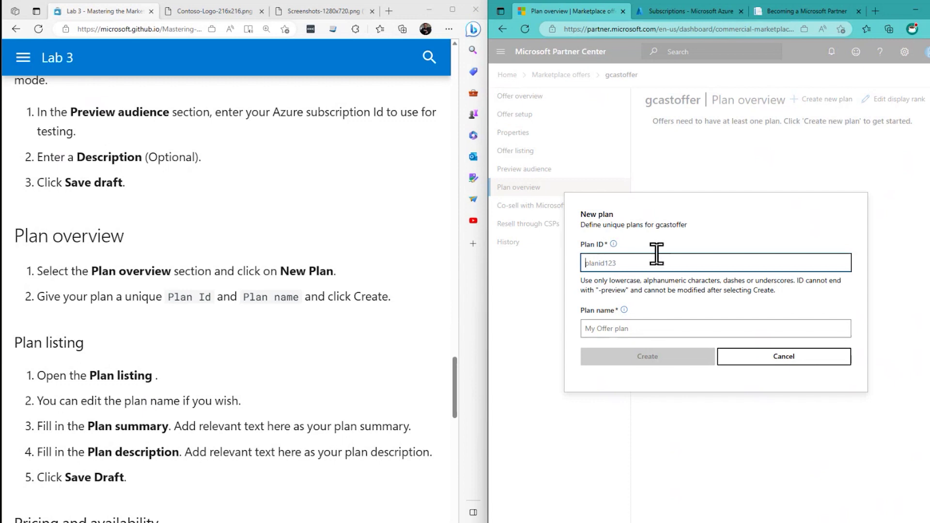
type("gcastplan")
key("ctrl+a")
key("ctrl+c")
key("Tab")
key("Tab")
key("ctrl+v")
key("Tab")
left_click(640, 358)
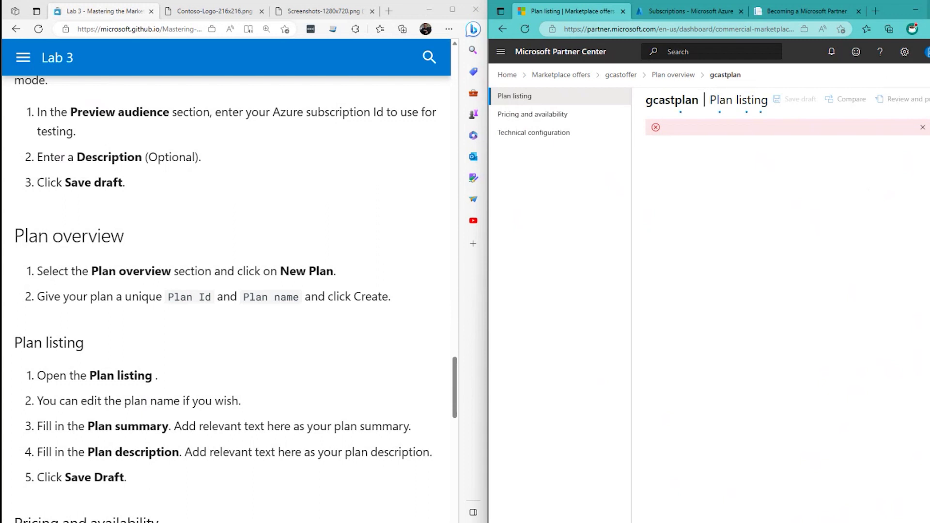
- Reload gcastplan's Plan listing page in the maximized browser window and snap that window back beside the lab instructions
mouse_move(929, 9)
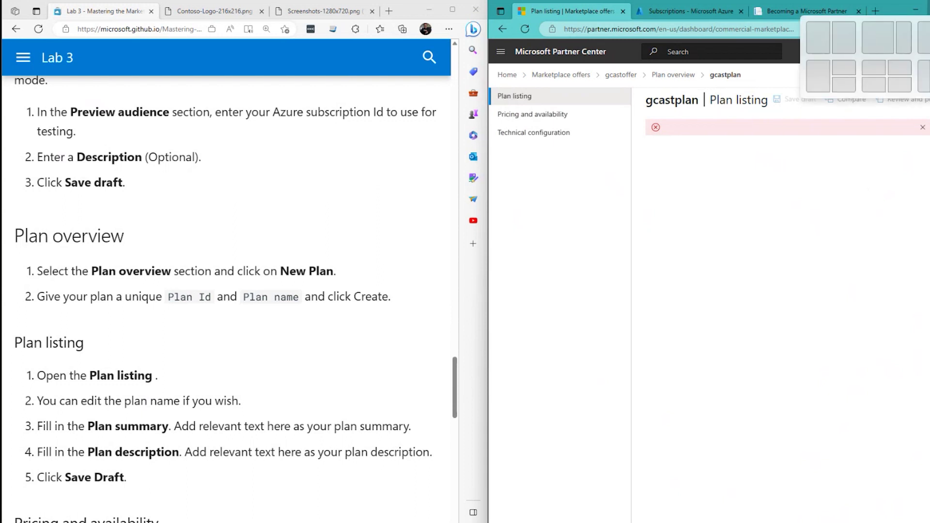
left_click(929, 10)
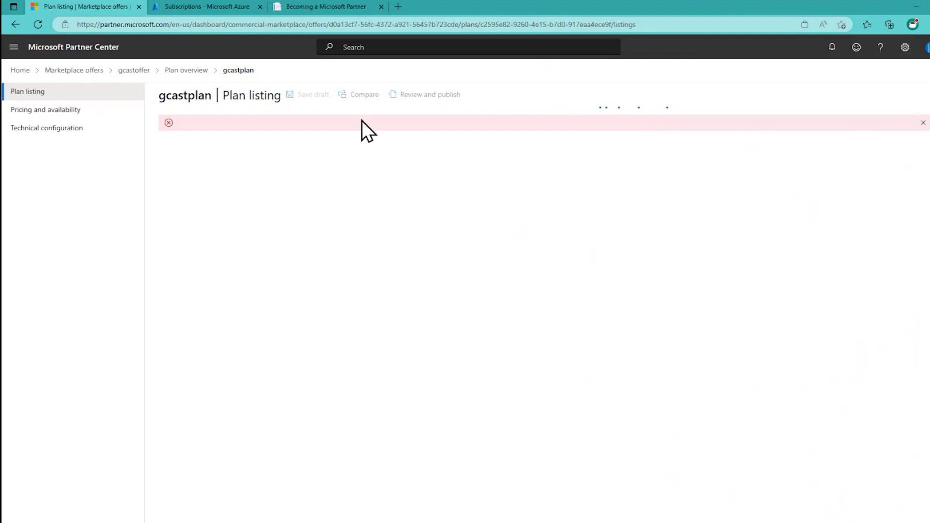
left_click(38, 25)
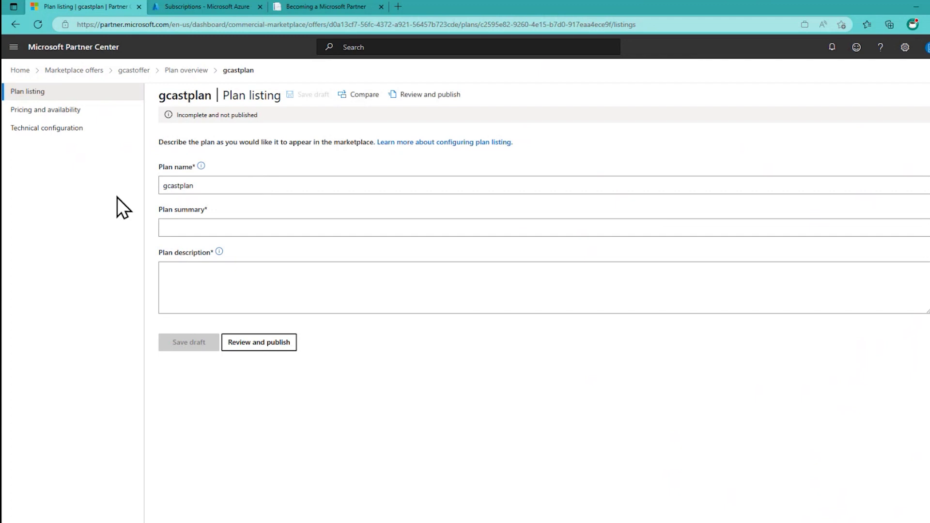
left_click(228, 185)
left_click(299, 158)
left_click(195, 226)
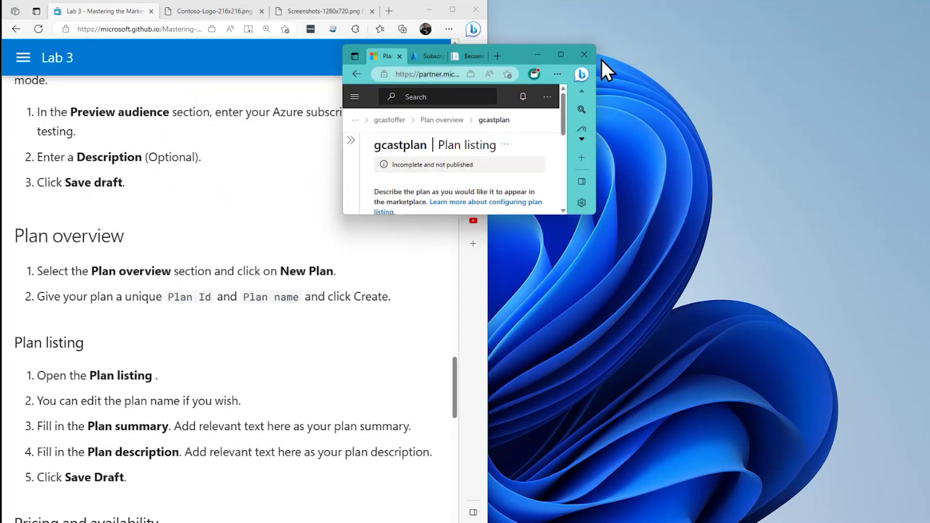
key("super+Right")
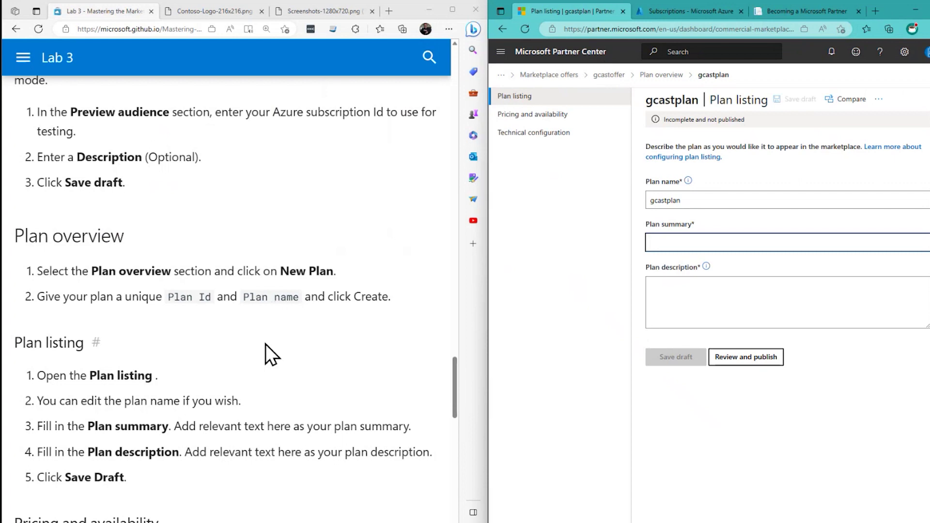
- Check the lab's Plan listing instructions and enter "GCast Plan" as the plan summary
left_click(245, 350)
scroll(245, 350, "down", 3)
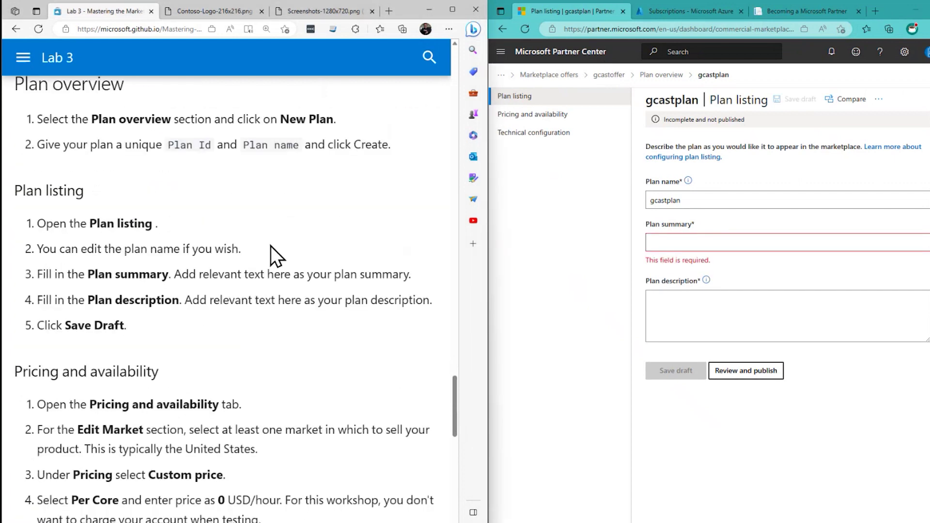
left_click(710, 243)
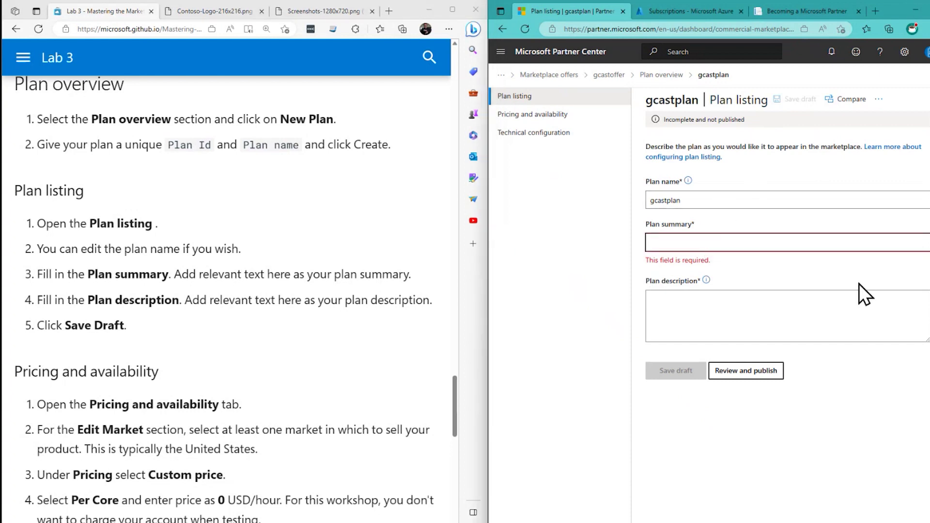
type("G")
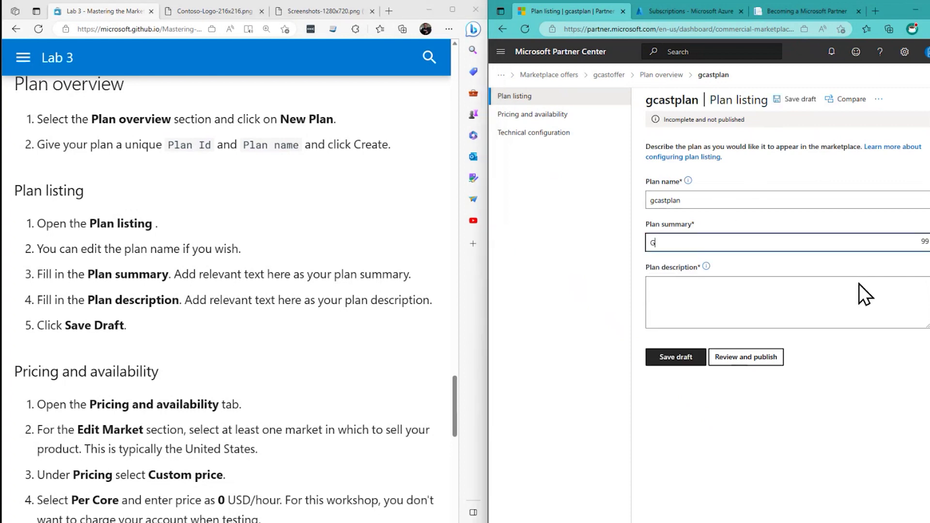
type("Cast Plan")
key("Tab")
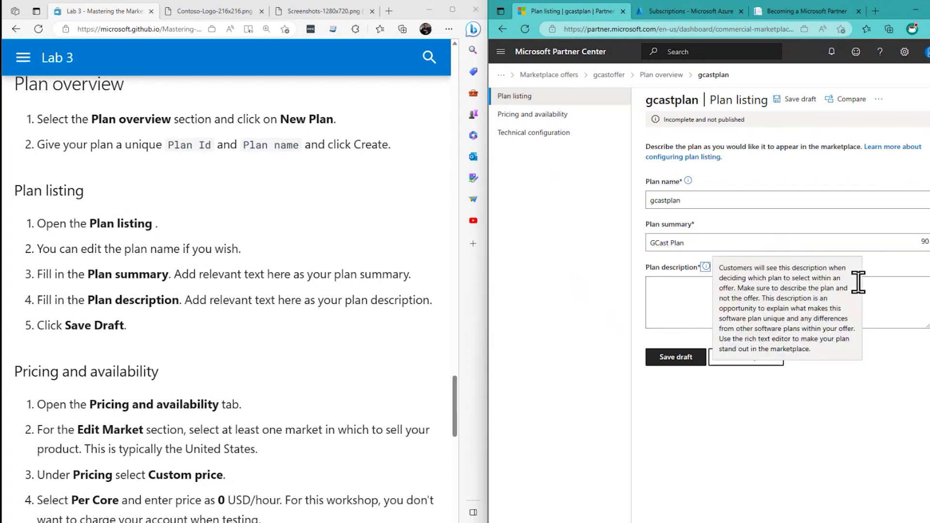
- Enter "GCast Plan" as the plan description and save the plan listing draft
left_click(859, 282)
type("GCA")
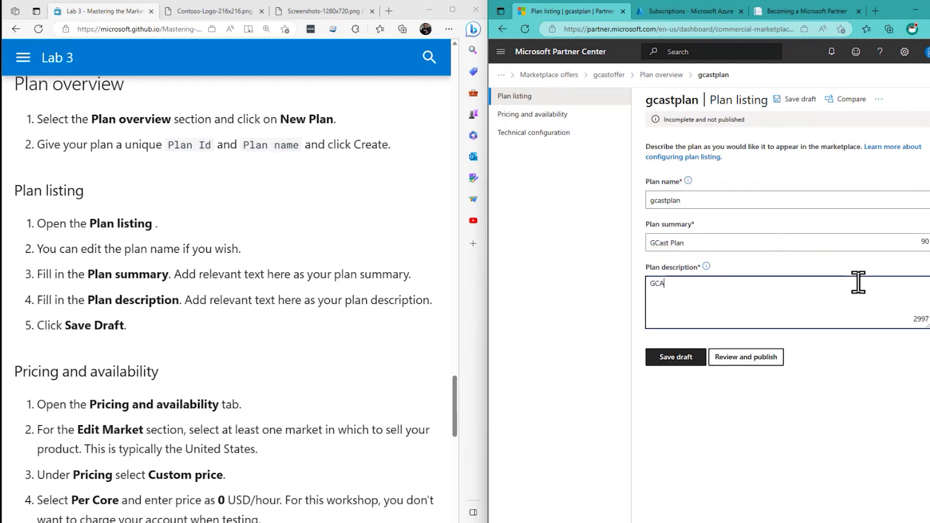
type("st Plan")
key("Left")
key("Left")
key("Left")
key("Left")
key("Left")
key("Left")
key("Left")
key("BackSpace")
type("a")
left_click(697, 359)
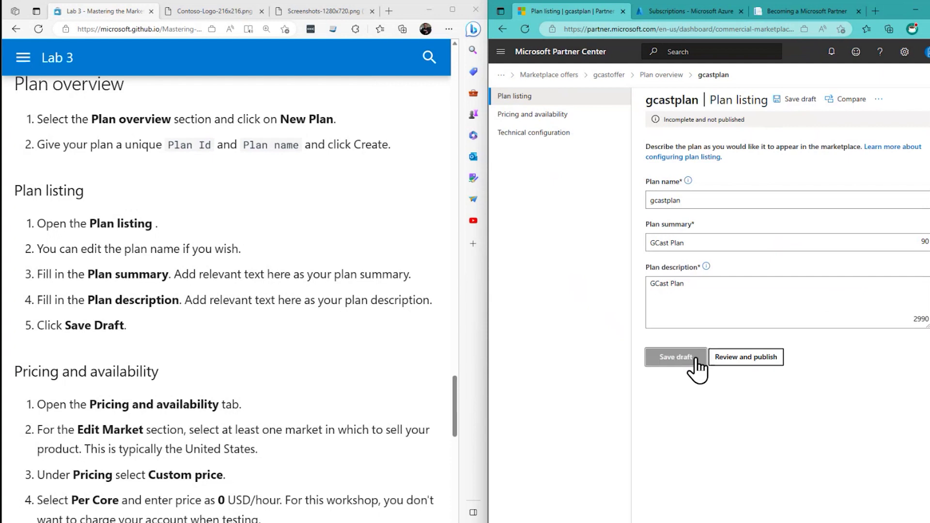
- On gcastplan's Pricing and availability page, select the United States as the plan's only market and save the market selection
left_click(528, 115)
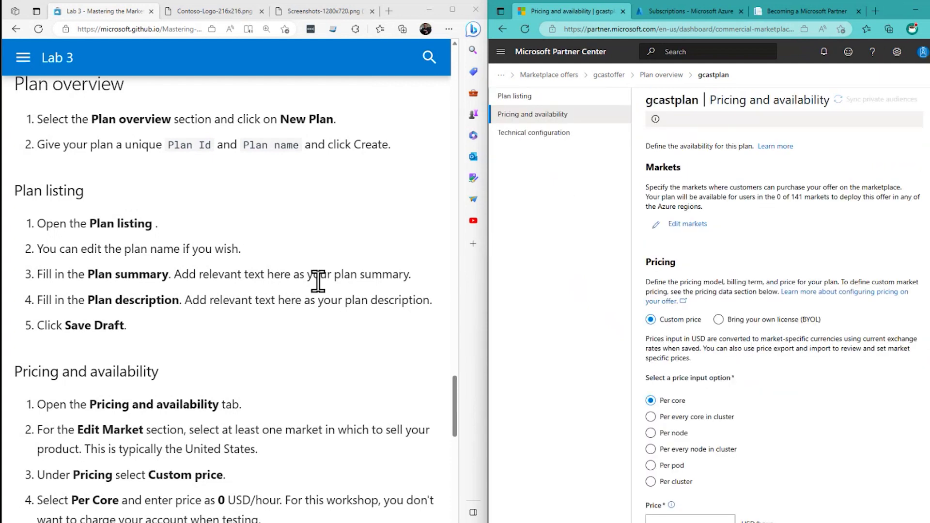
scroll(317, 312, "down", 3)
scroll(317, 312, "down", 2)
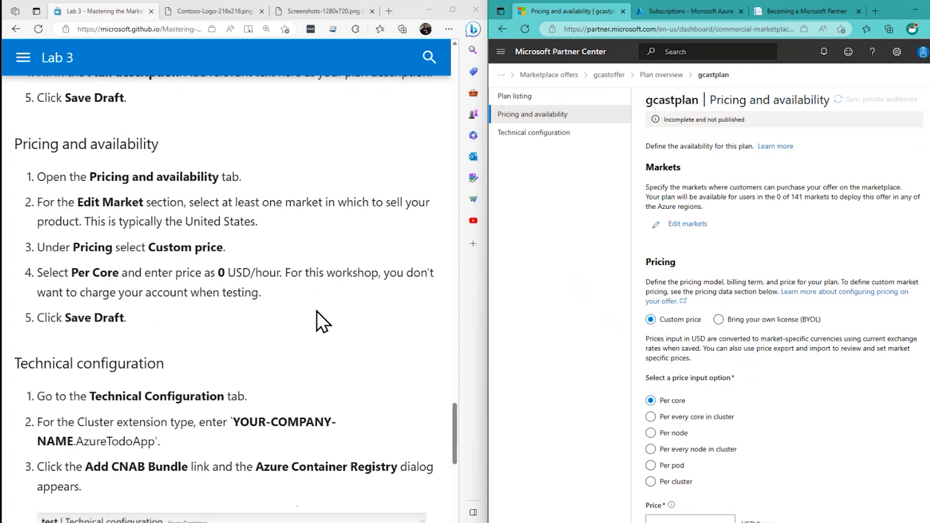
left_click(687, 225)
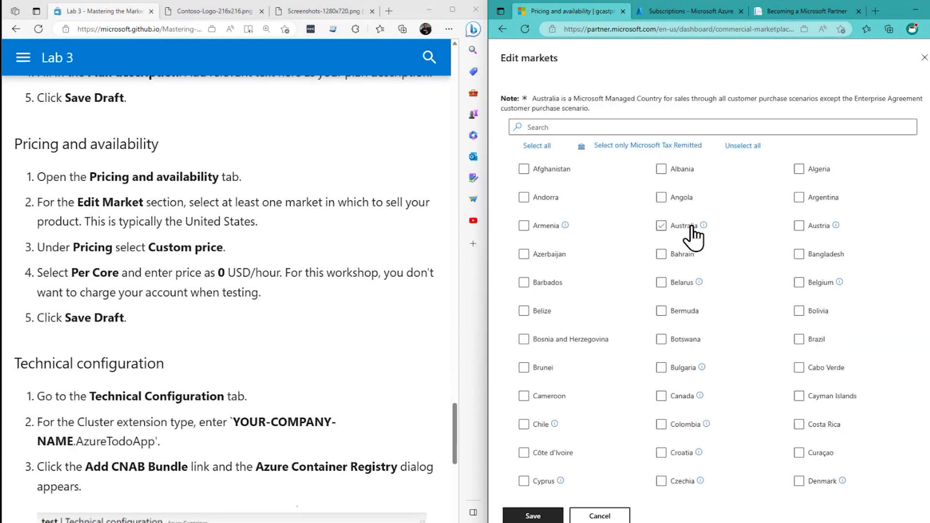
left_click(653, 126)
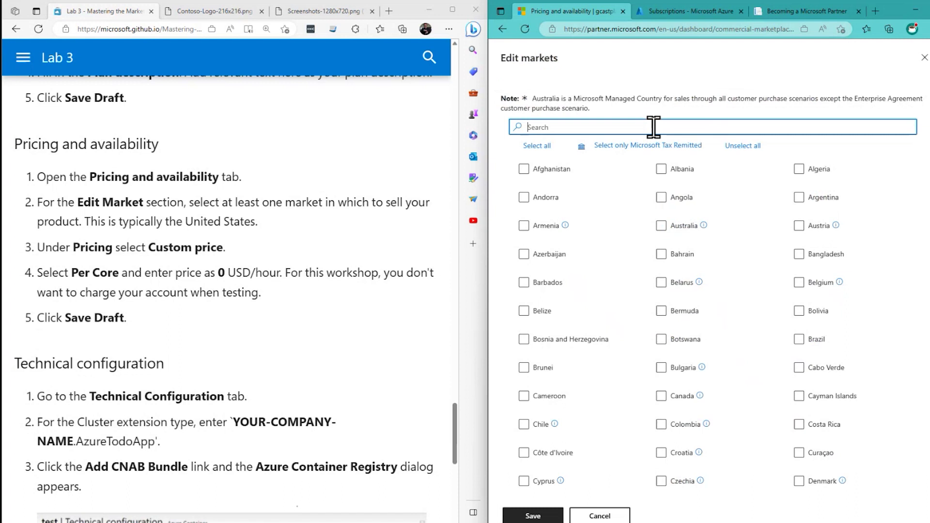
type("United")
left_click(820, 172)
left_click(535, 515)
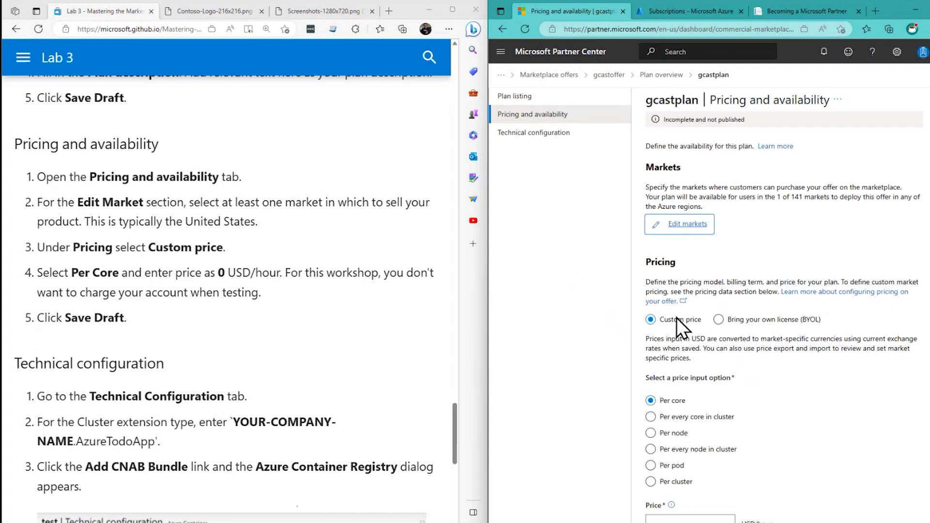
- Review the plan's custom per-core pricing options and set the price to 0 USD/hour
scroll(714, 310, "down", 3)
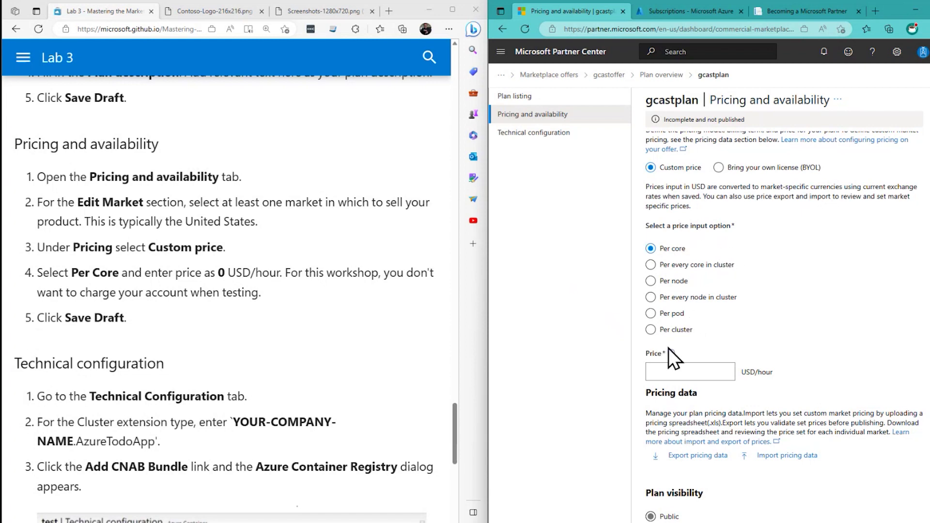
scroll(755, 340, "down", 1)
scroll(755, 340, "up", 2)
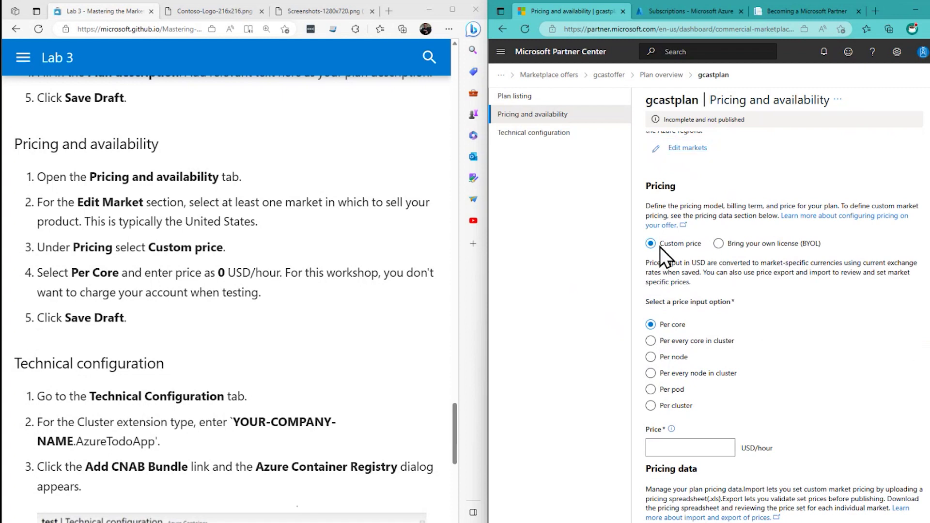
left_click(688, 444)
type("0")
scroll(800, 429, "down", 5)
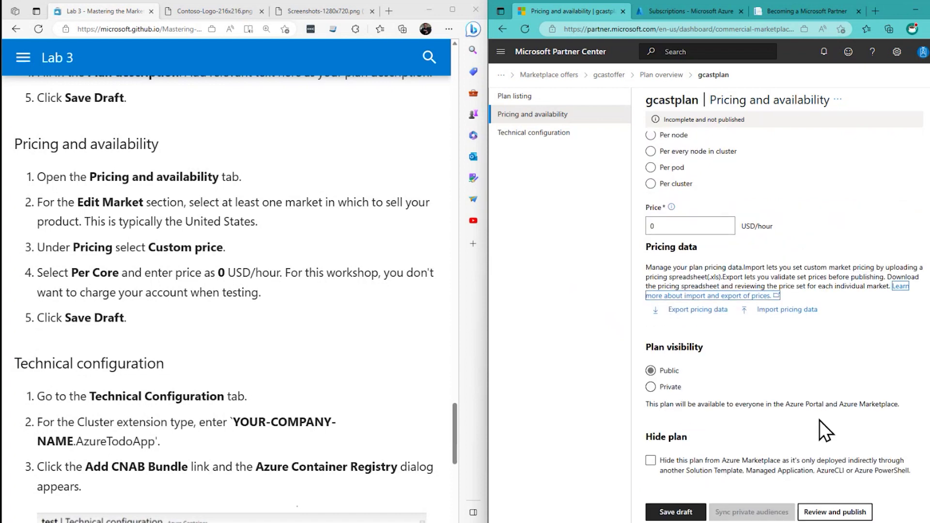
left_click(275, 315)
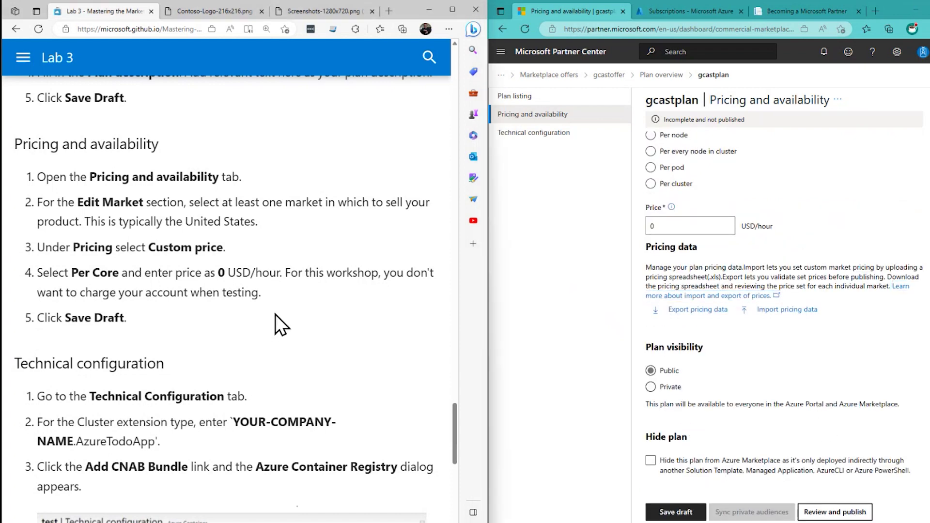
- Save the Pricing and availability draft, and open gcastplan's Technical configuration page alongside the lab's matching instructions
left_click(663, 509)
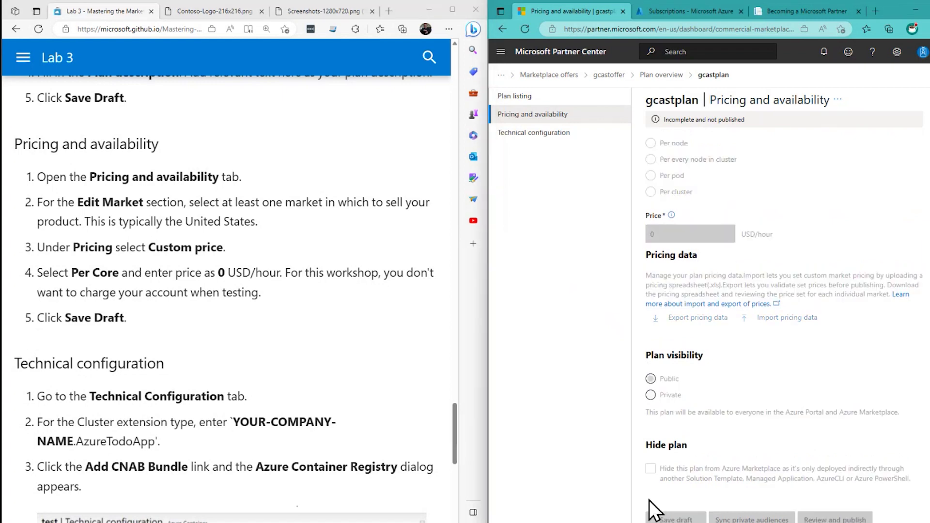
scroll(310, 353, "down", 3)
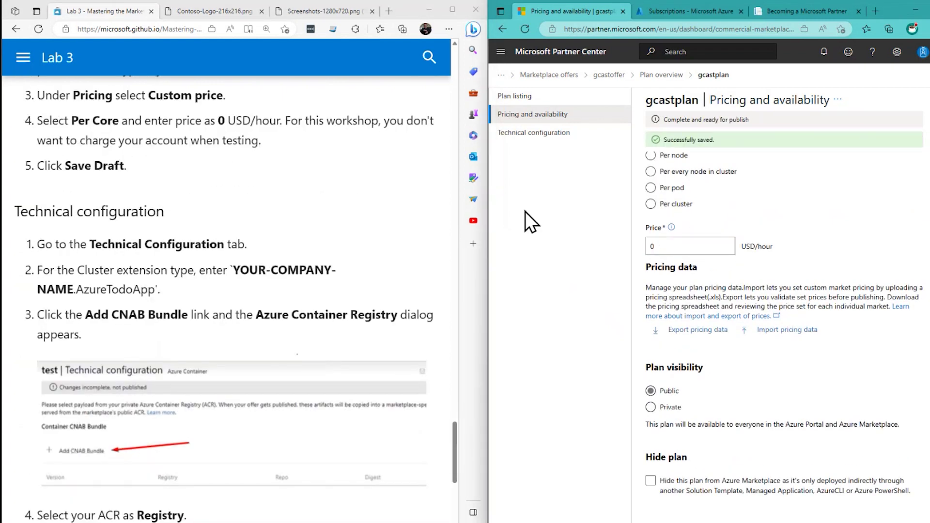
left_click(534, 139)
left_click(301, 287)
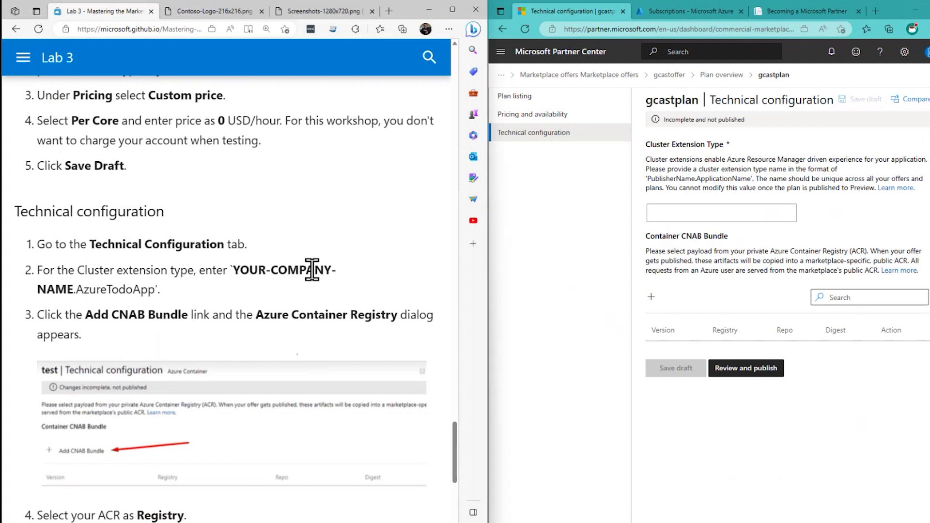
- Enter gcast.AzureTodoApp as the plan's cluster extension type
left_click(701, 214)
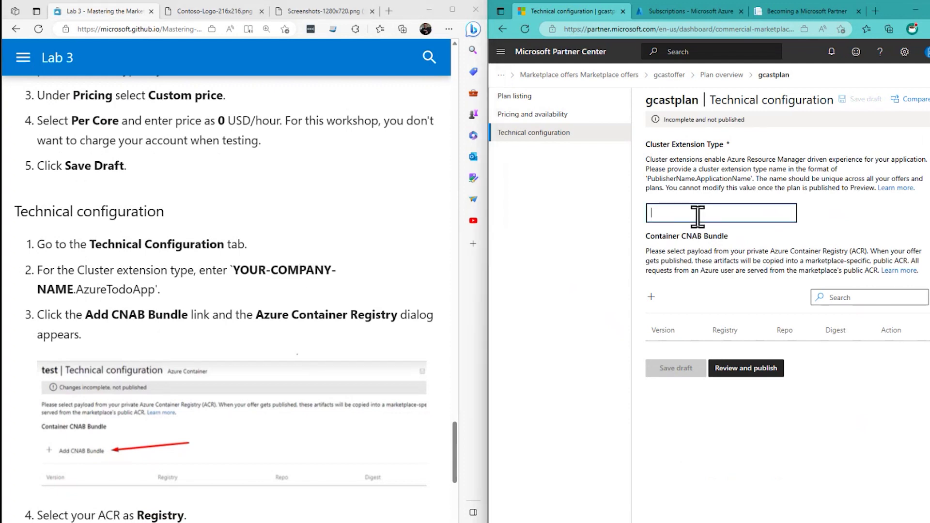
type("gcast.")
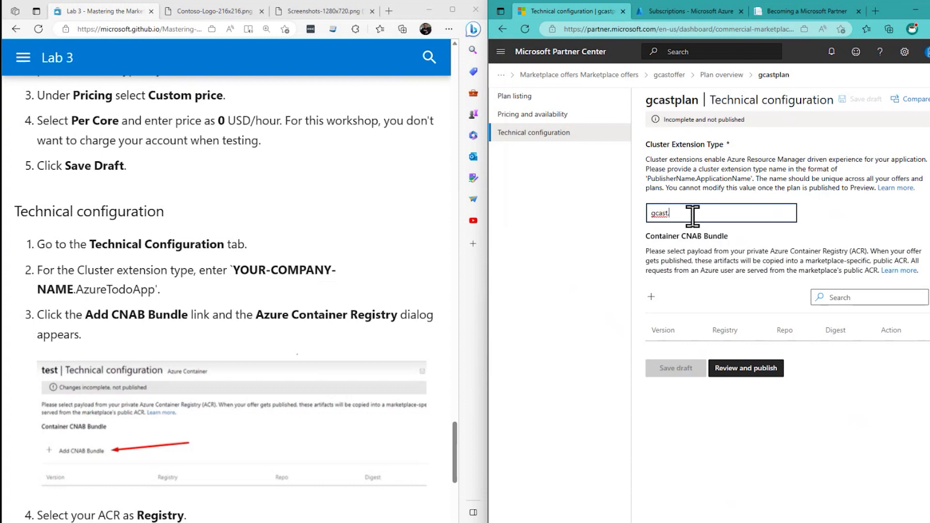
type("AzureTodoAppp")
key("BackSpace")
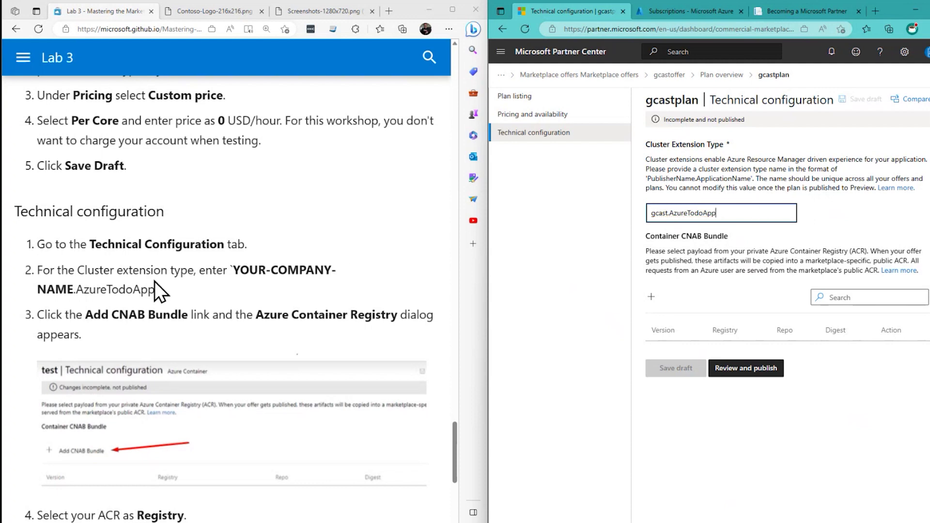
left_click(216, 285)
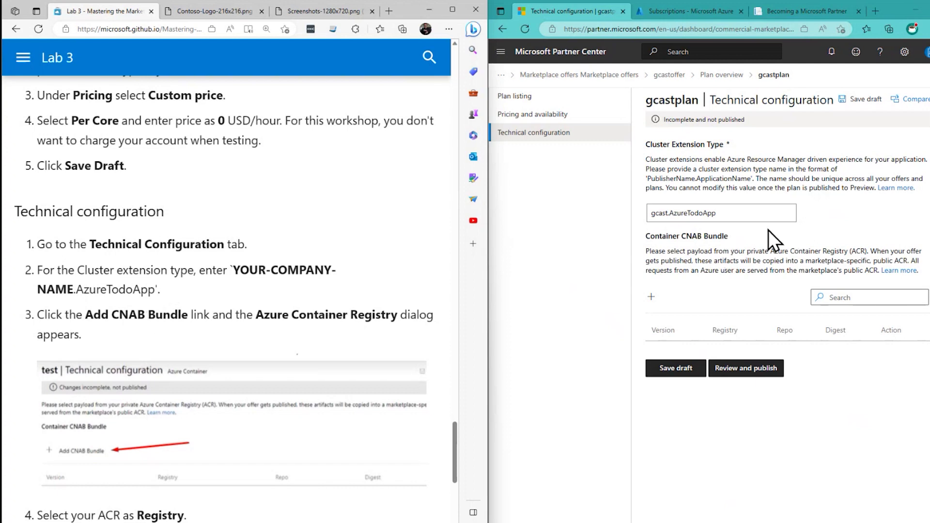
- Try to add CNAB bundle 1.0.0 from registry gcastacr and repo com.nonmicrosoft.azuretodoapptest to the plan
left_click(659, 296)
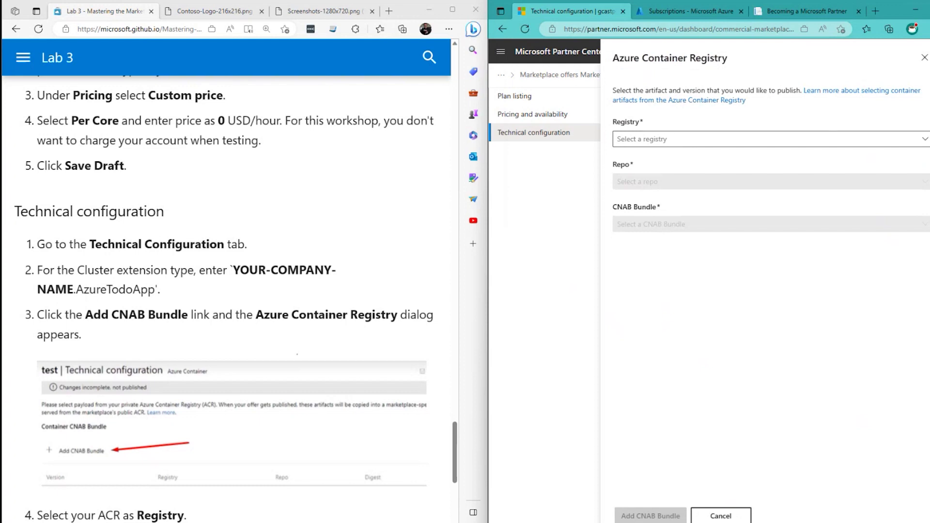
left_click(925, 139)
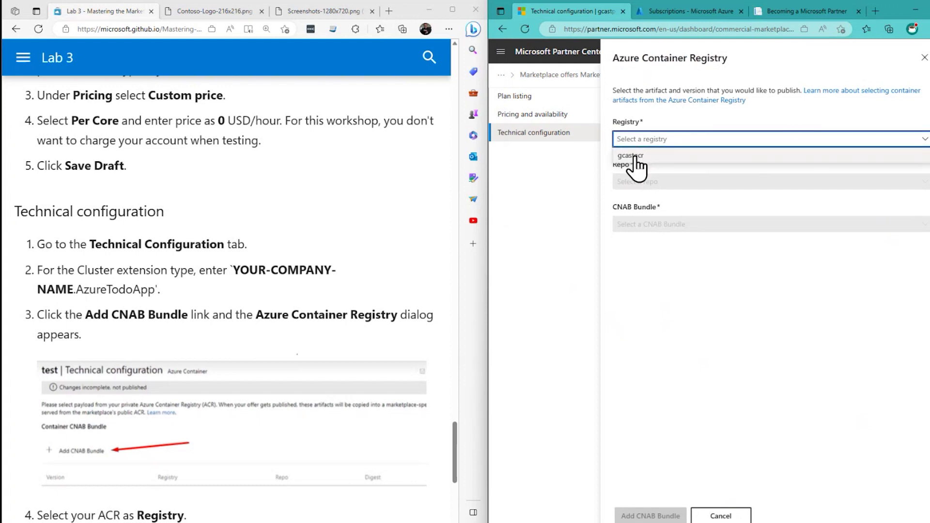
left_click(633, 156)
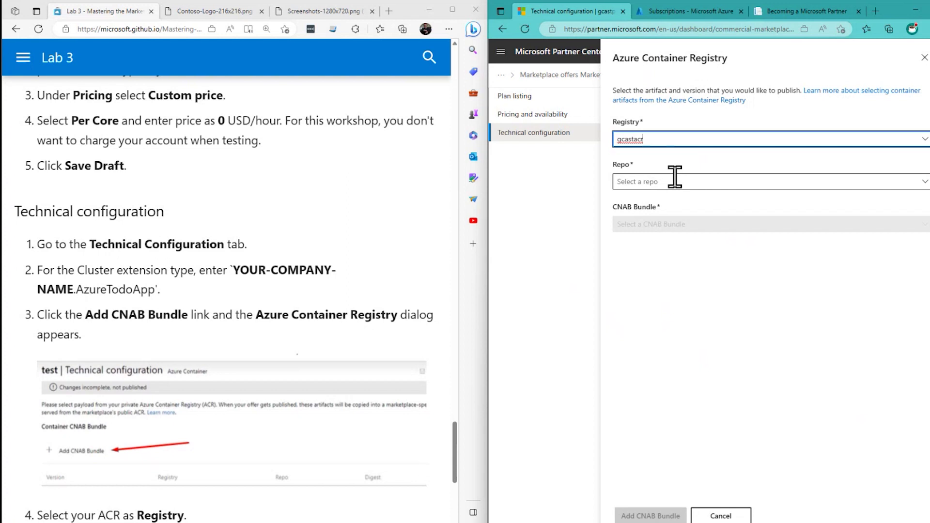
left_click(695, 180)
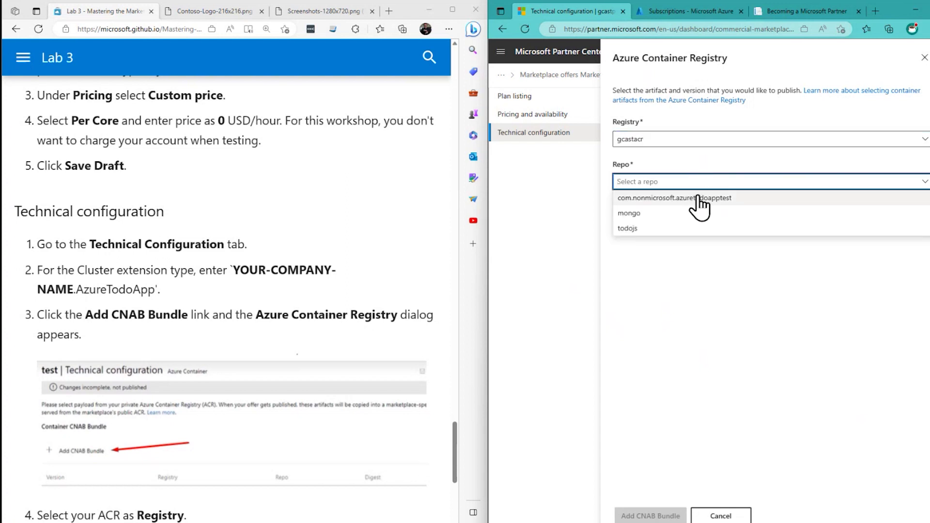
left_click(698, 198)
left_click(691, 223)
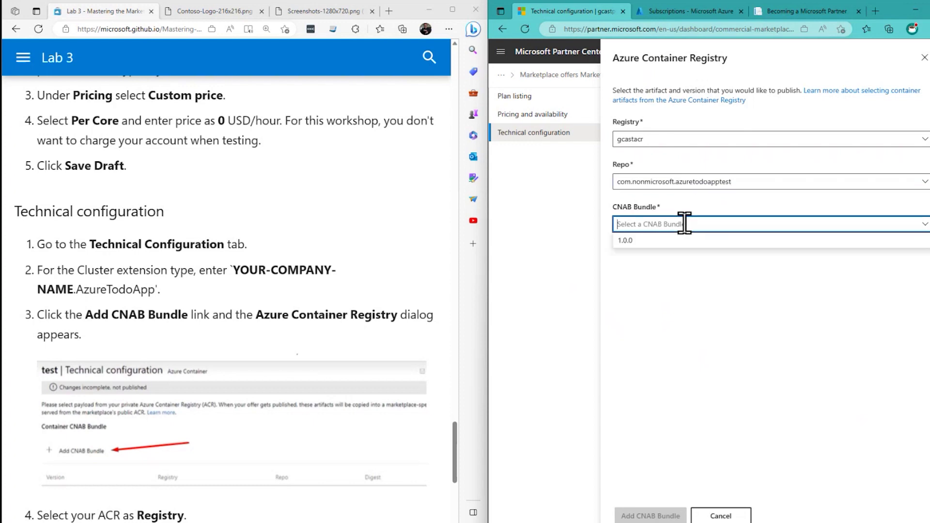
left_click(630, 242)
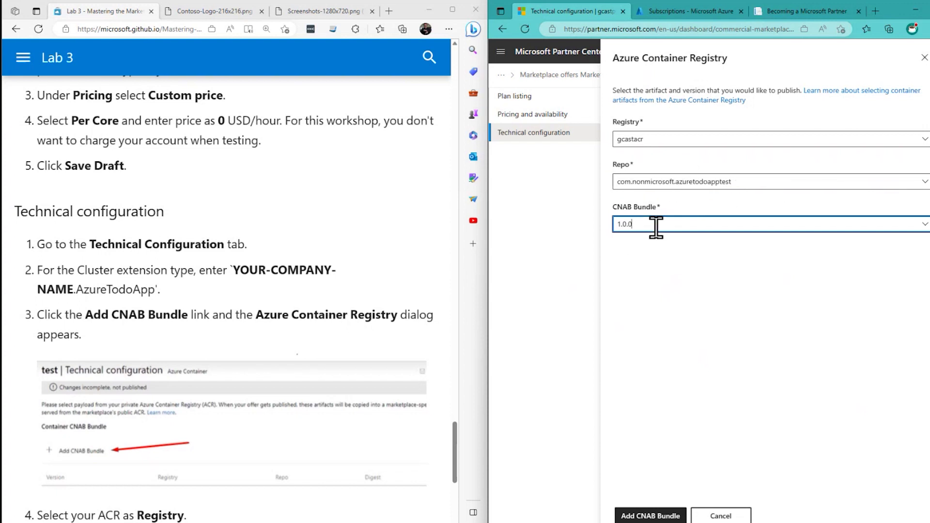
left_click(647, 518)
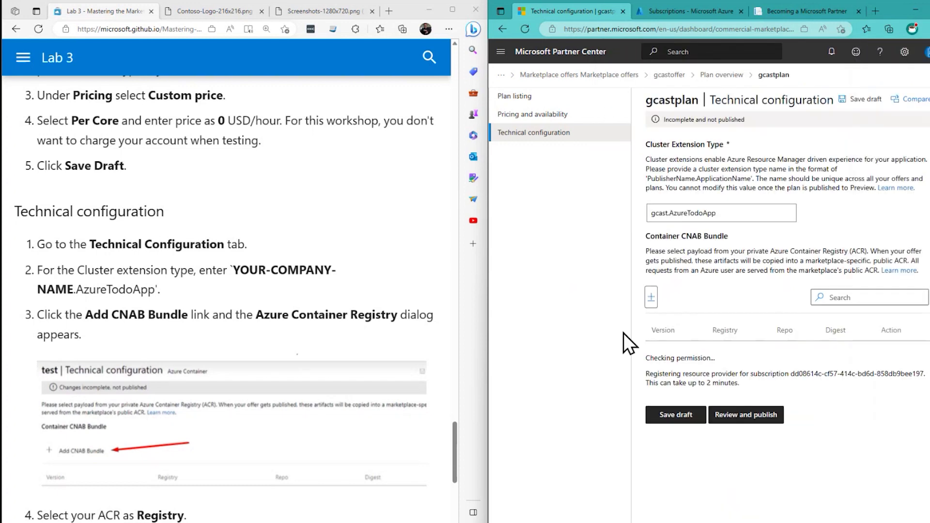
- Check the lab's CNAB bundle instructions and save gcastplan's technical configuration draft
scroll(247, 325, "down", 5)
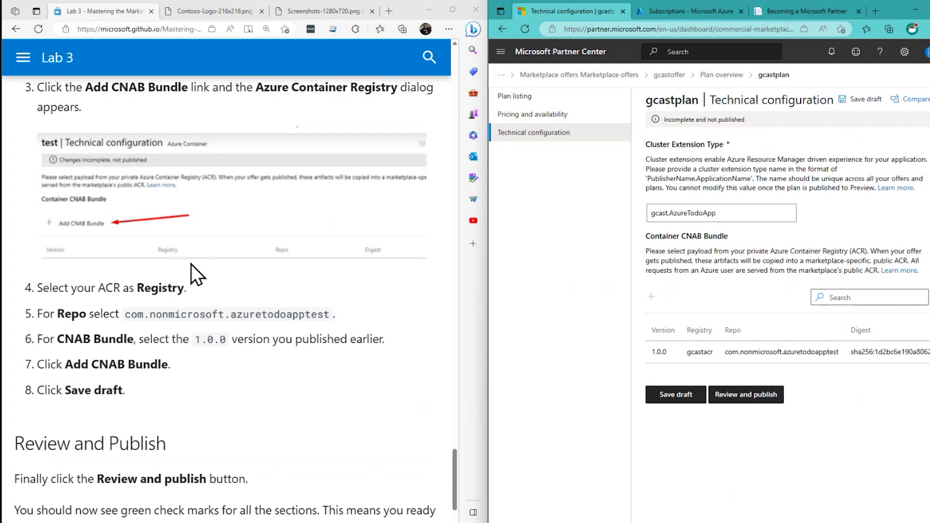
scroll(336, 322, "up", 2)
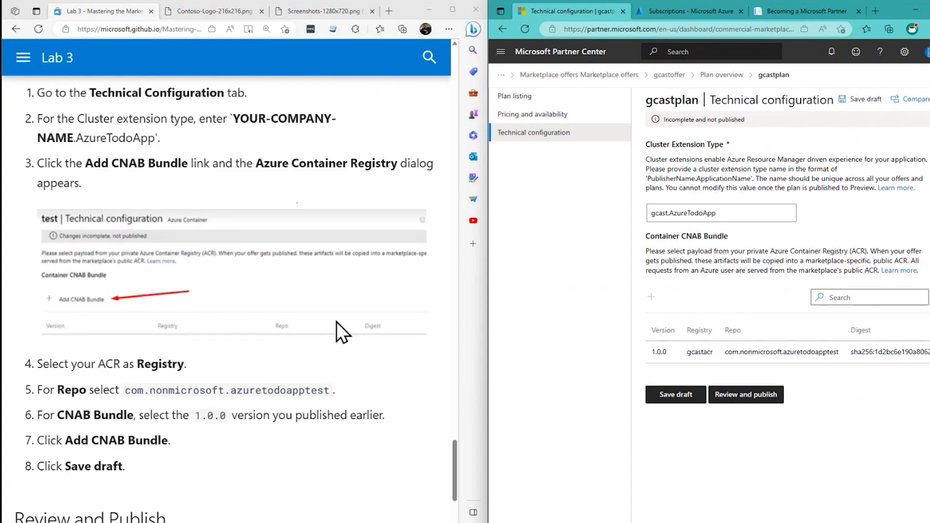
scroll(245, 431, "down", 2)
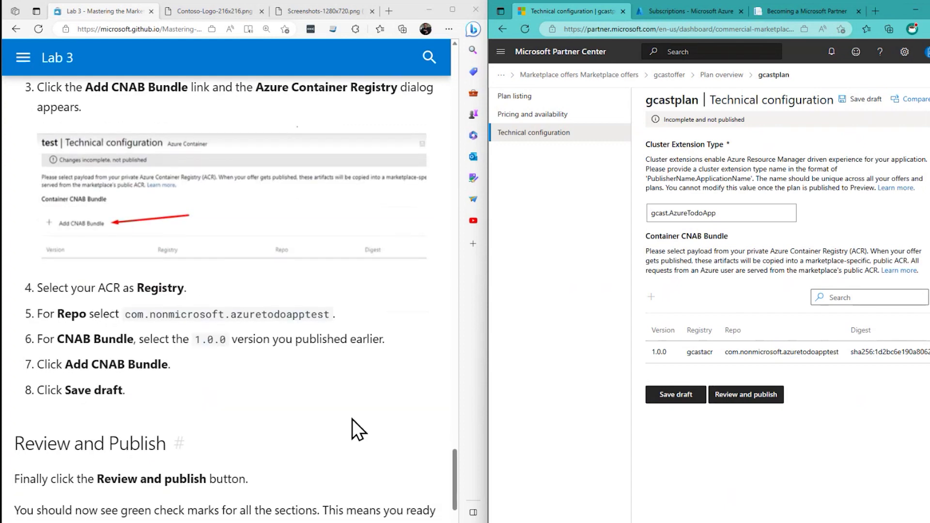
left_click(658, 400)
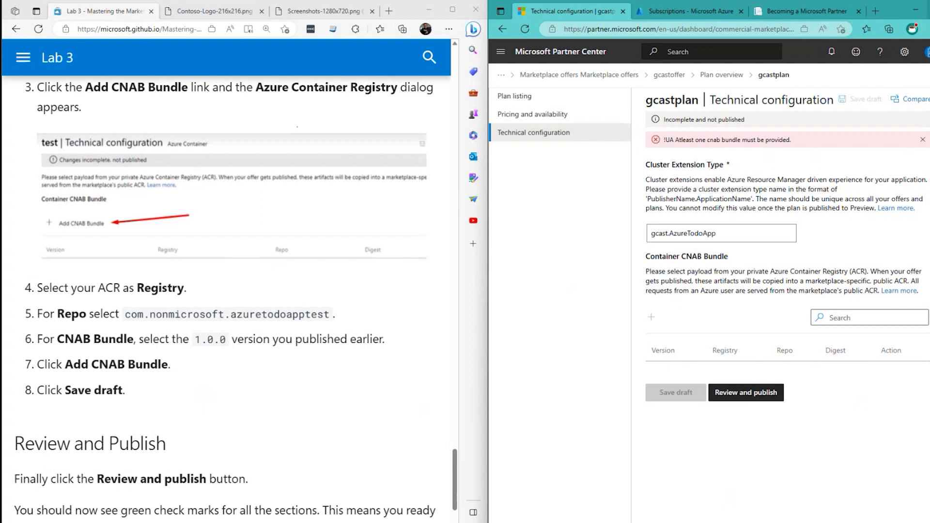
- Maximize the Partner Center window and reload the Technical configuration page, discarding unsaved changes
key("super+Up")
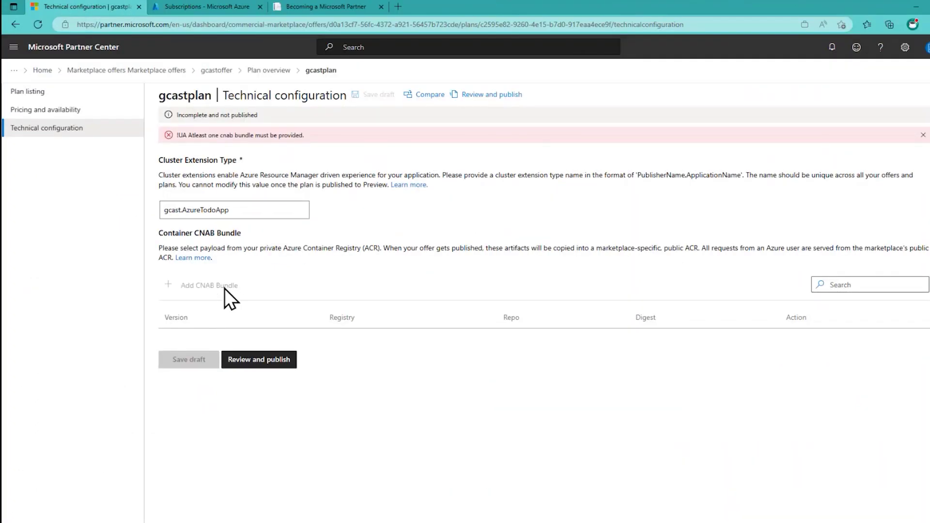
left_click(38, 25)
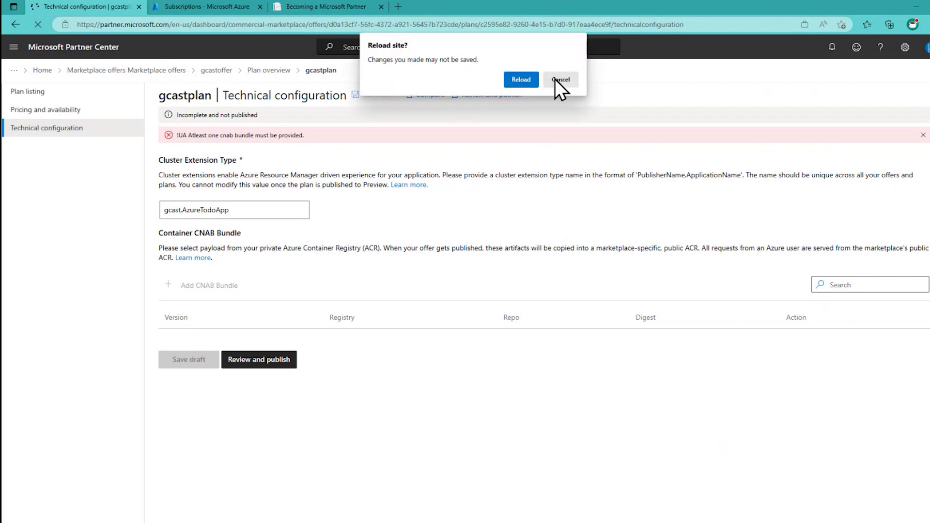
left_click(522, 78)
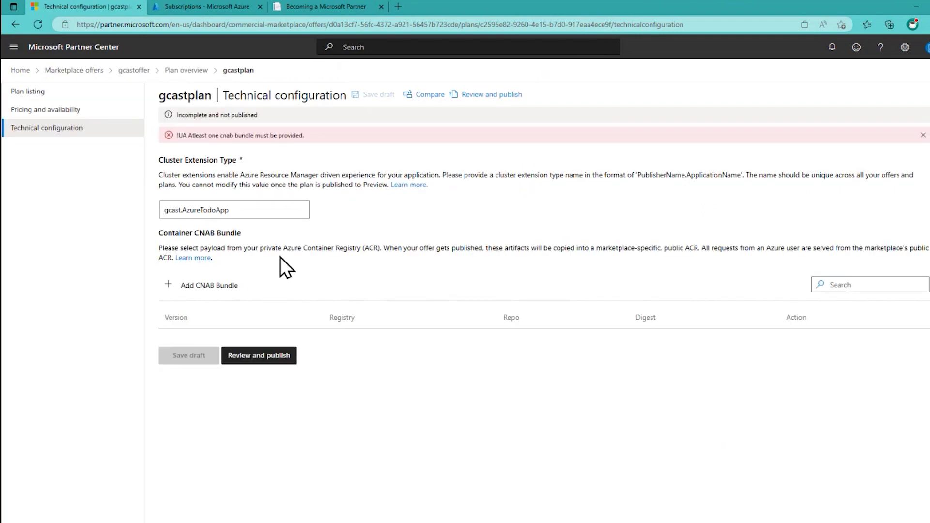
- Add the Container CNAB bundle again, using registry gcastacr, repo com.nonmicrosoft.azuretodoapptest and version 1.0.0
left_click(215, 289)
left_click(681, 139)
left_click(655, 152)
left_click(652, 176)
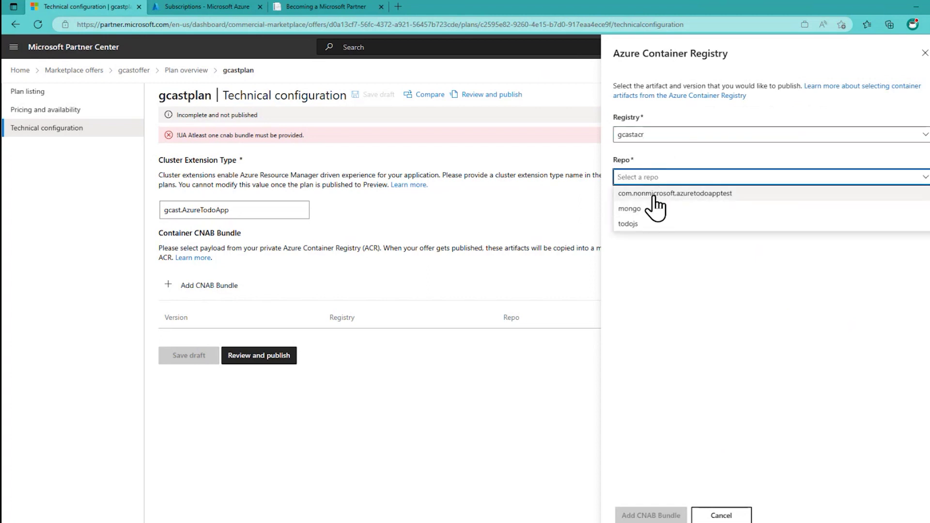
left_click(654, 194)
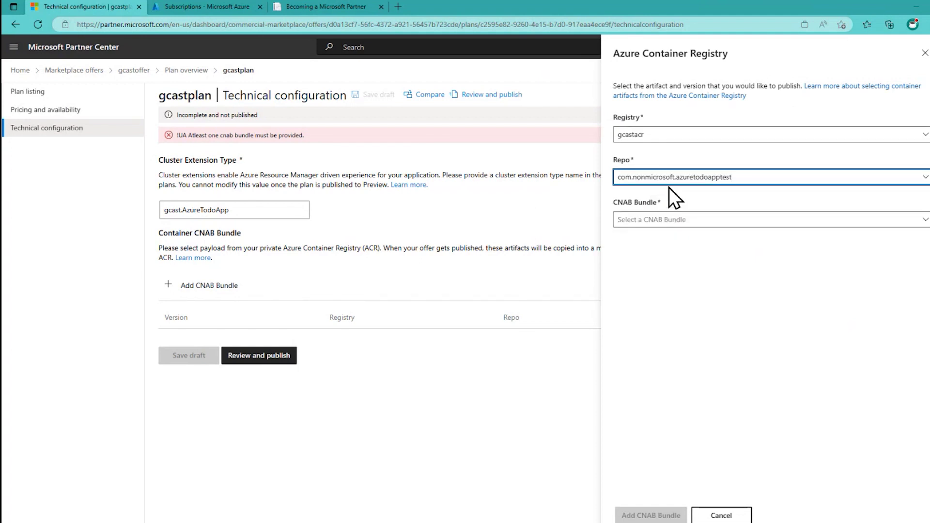
left_click(675, 219)
left_click(653, 252)
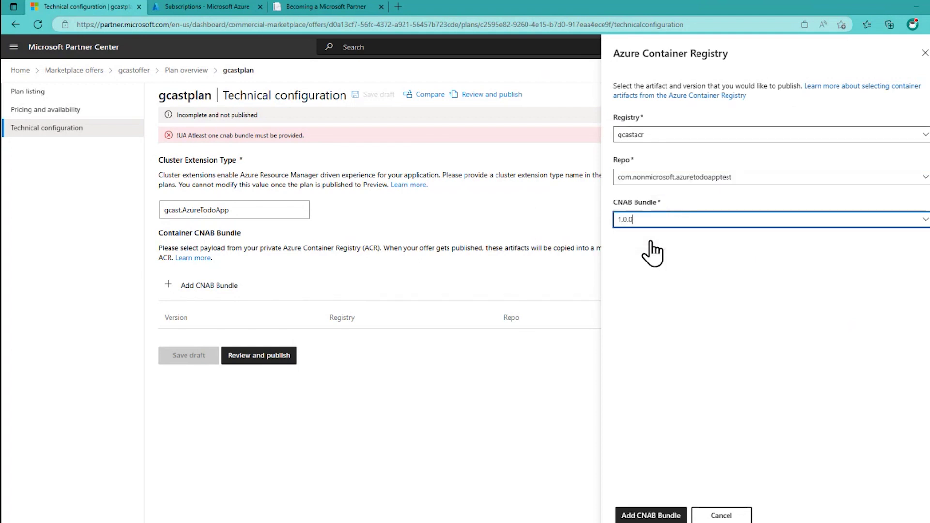
left_click(650, 515)
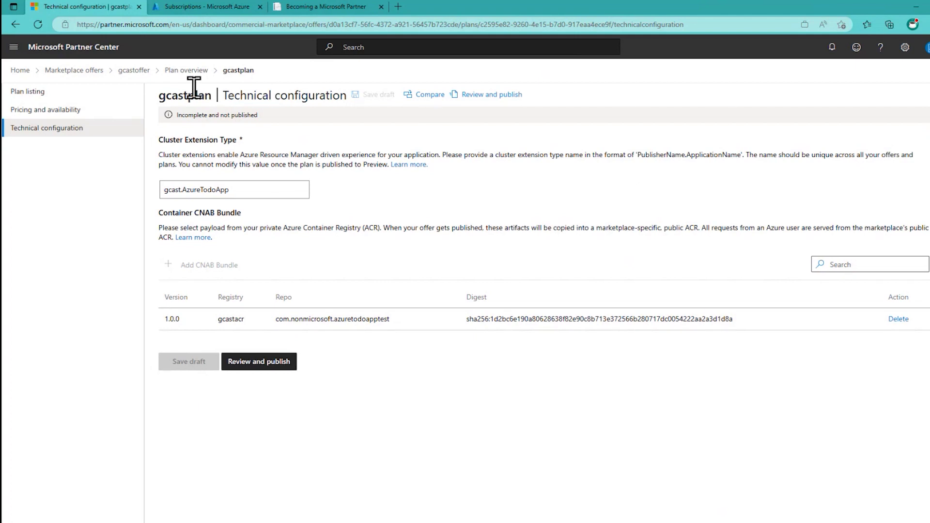
- Check the lab's Review and Publish instructions and open gcastoffer's Review and publish page in a maximized window
double_click(803, 7)
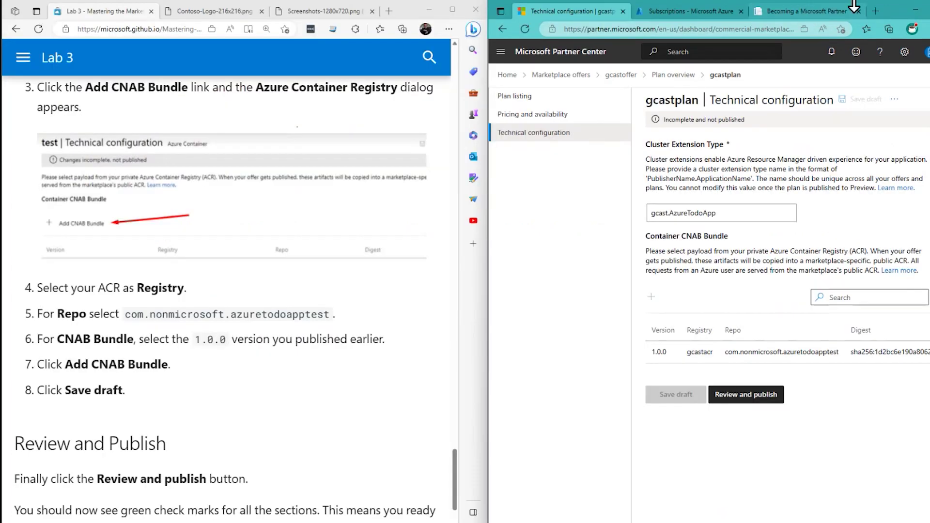
scroll(353, 380, "down", 4)
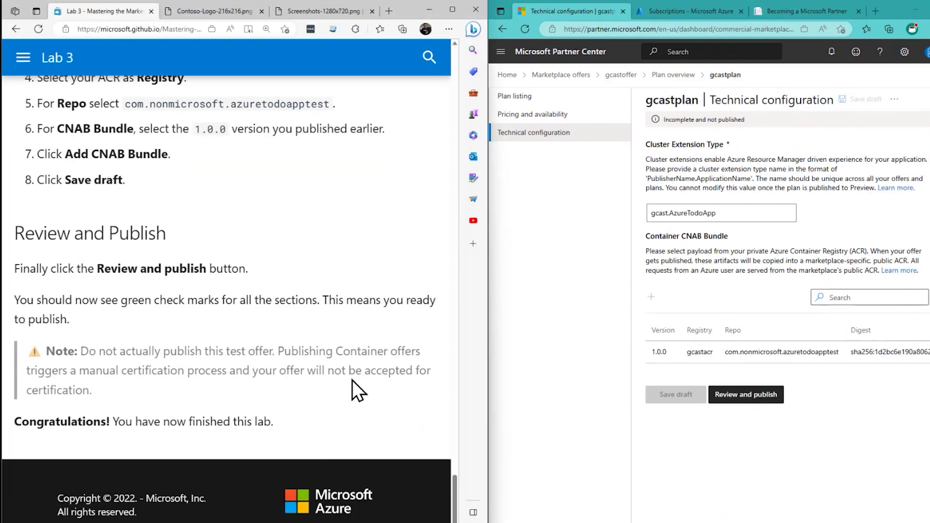
left_click(741, 401)
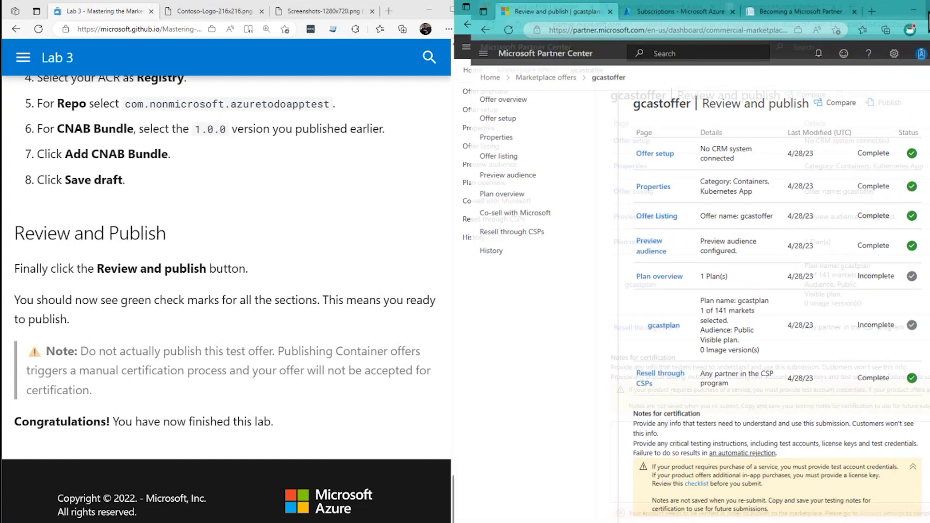
left_click(923, 8)
- Enter "This offer was created using the Transactable Containers Labs at" in the notes for certification
left_click(231, 446)
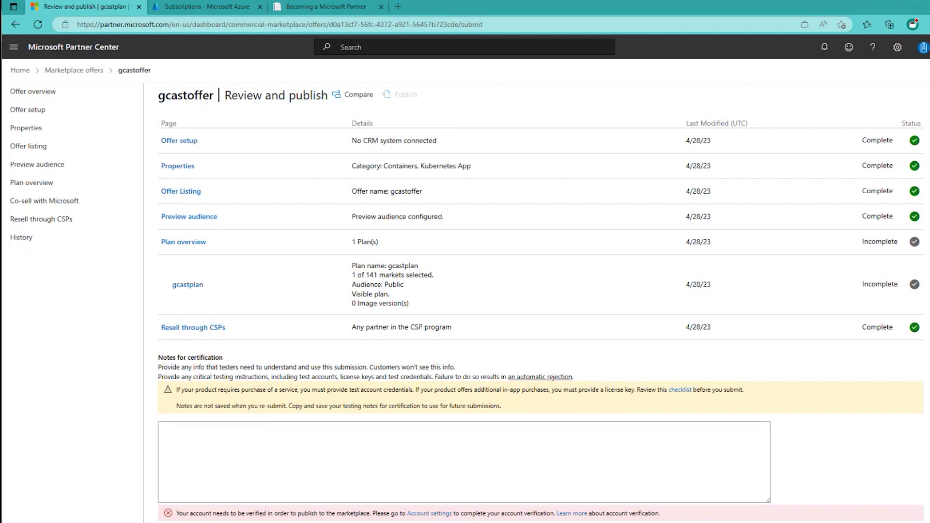
left_click(218, 428)
type("This o")
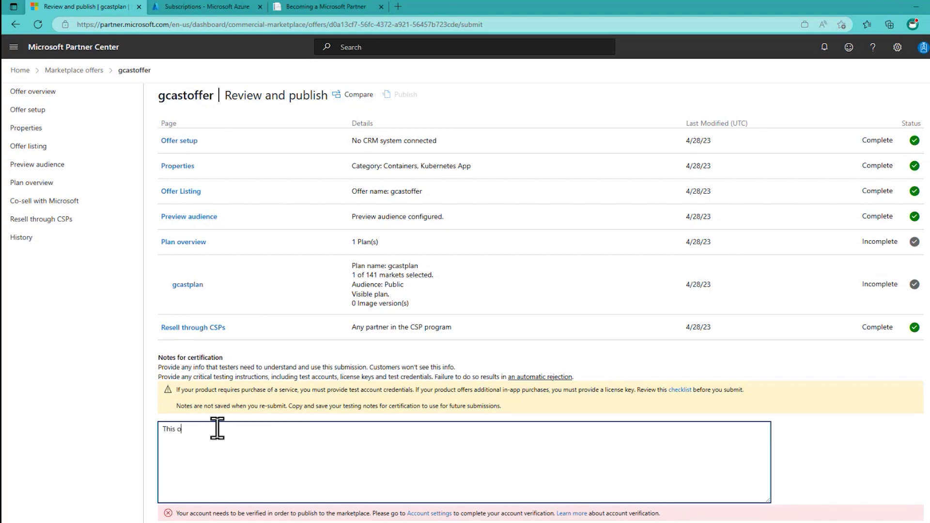
type("ffer was created using the Tranas")
key("BackSpace")
key("BackSpace")
type("sactable Containers Labs at")
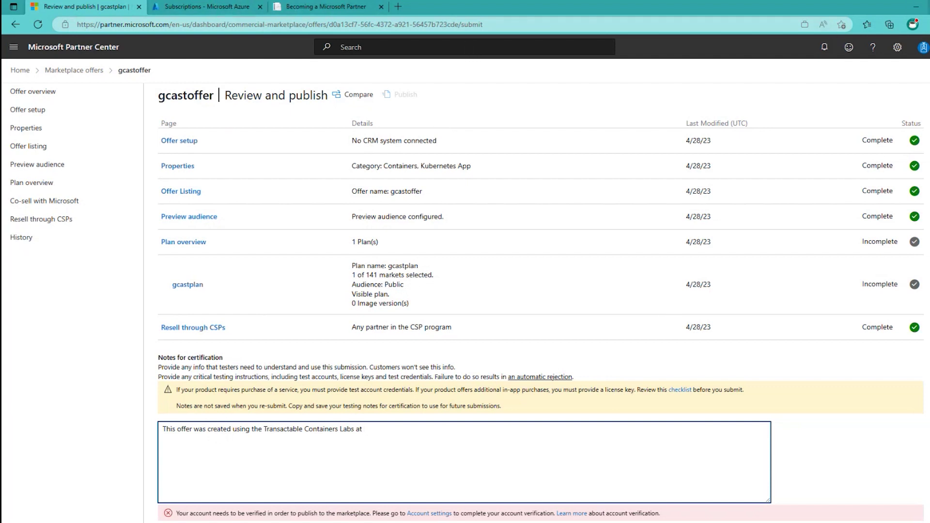
- In the lab browser window, go back to the Mastering Container offers labs page and copy its web address
key("super+Down")
left_click(224, 141)
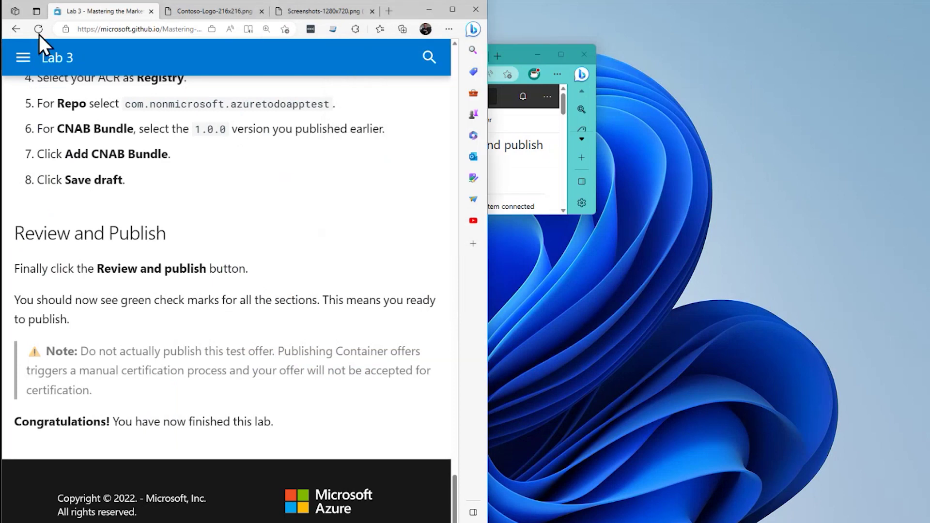
left_click(15, 33)
left_click(15, 33)
left_click(169, 30)
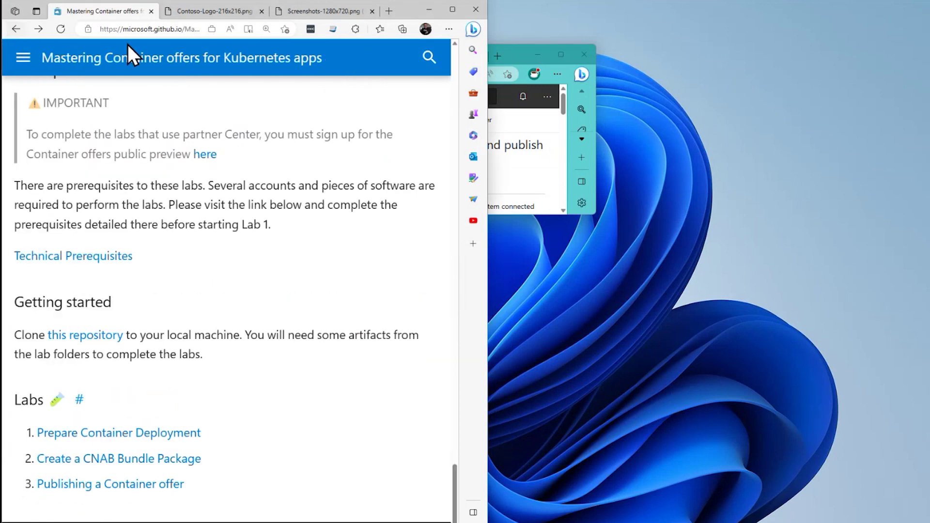
key("alt+Tab")
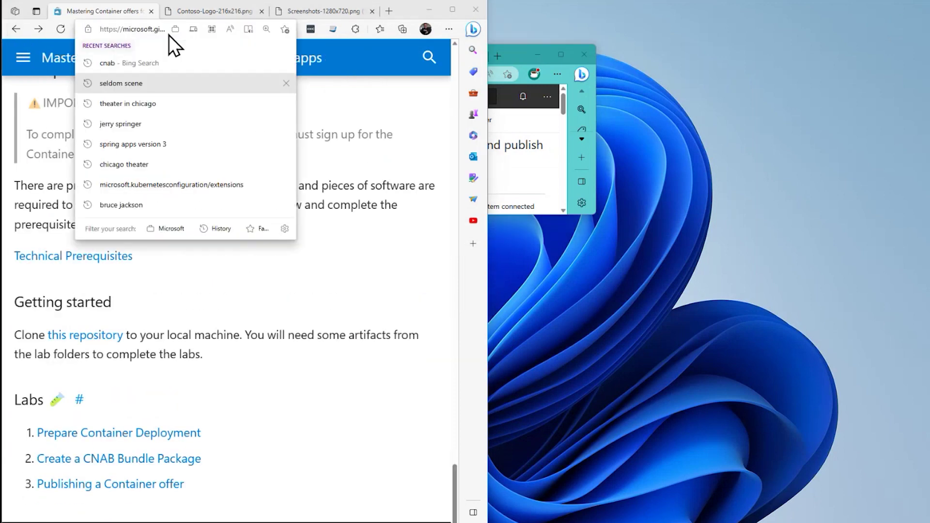
left_click(561, 55)
type("https://microsoft.github.io/Mastering-the-Marketplace/container/#labs")
key("Tab")
scroll(821, 445, "down", 1)
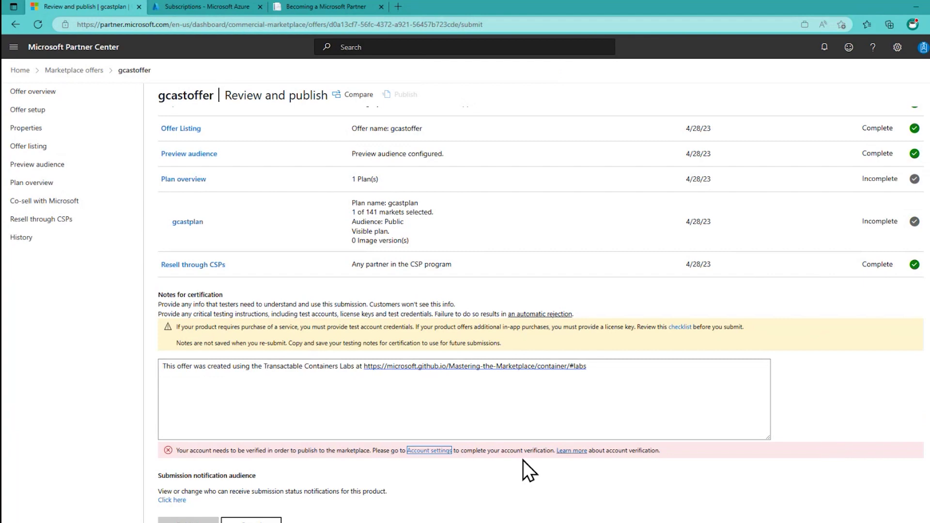
- In the lab browser window, open the Lab 3 page and read the Review and Publish section's note against publishing the test offer
left_click(644, 377)
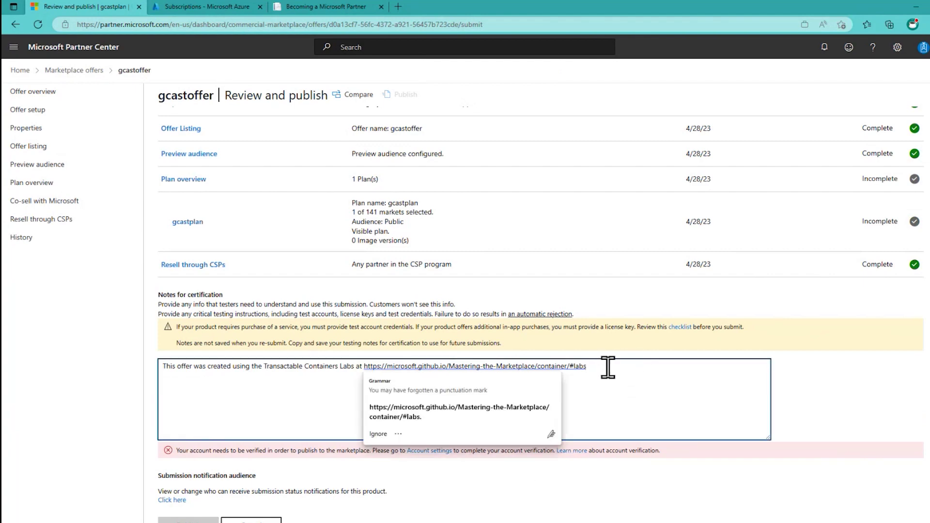
key("Tab")
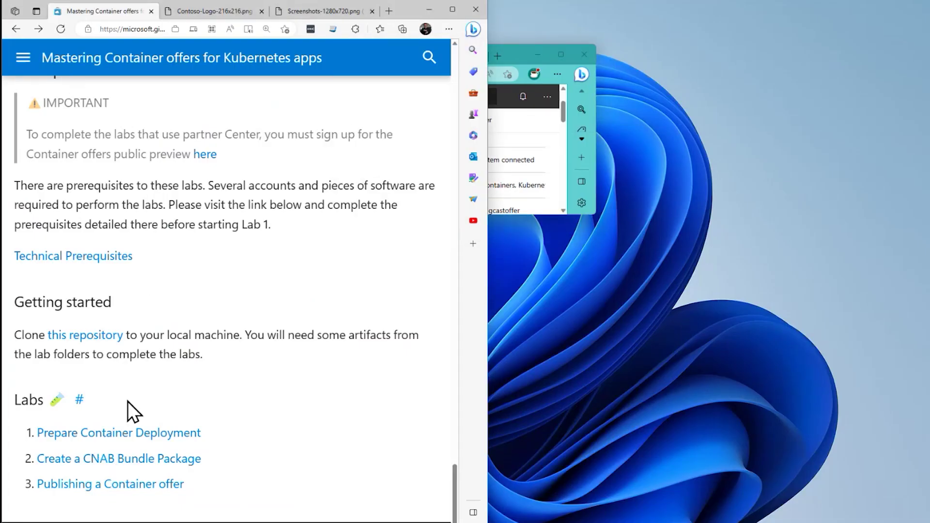
scroll(126, 480, "down", 1)
left_click(174, 426)
scroll(222, 388, "down", 4)
scroll(222, 389, "down", 20)
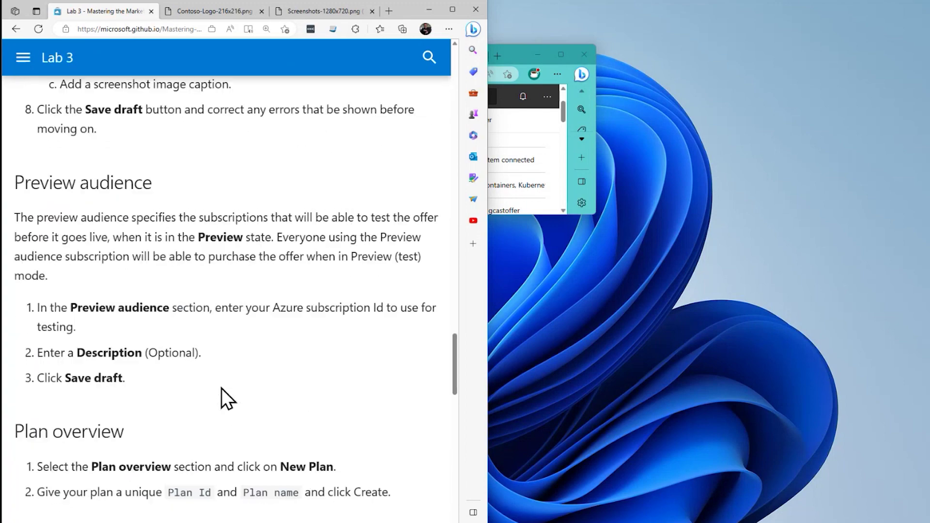
scroll(222, 388, "down", 8)
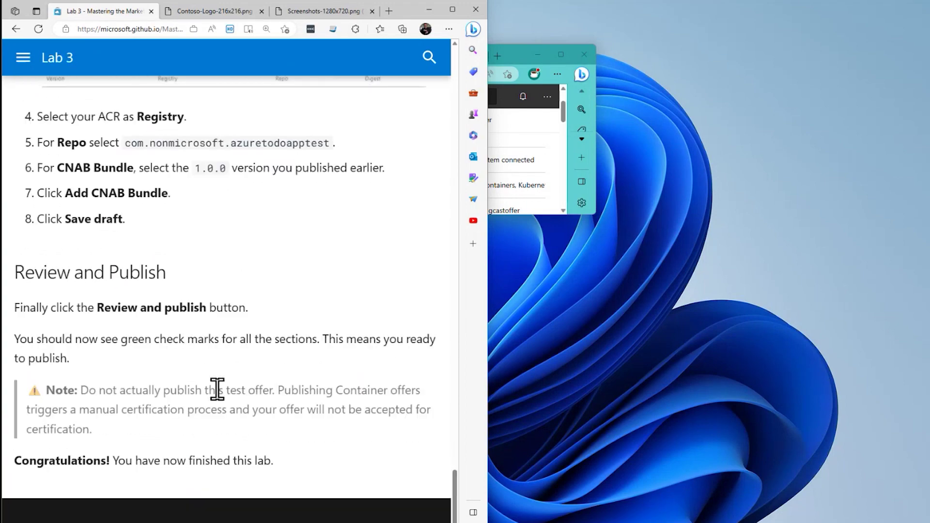
scroll(217, 388, "up", 3)
scroll(235, 328, "down", 5)
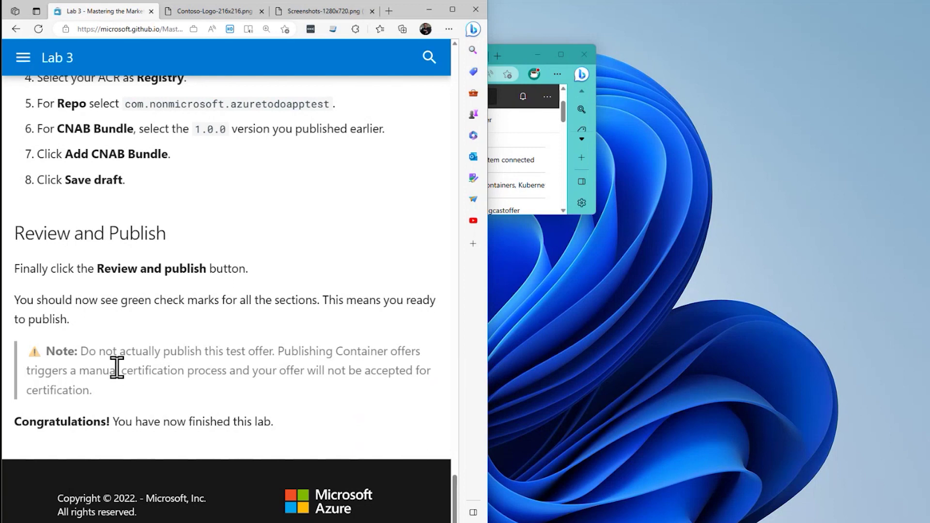
left_click_drag(114, 350, 273, 361)
left_click(345, 370)
- Switch back to Partner Center in a maximized window and review gcastoffer's notes for certification
left_click(517, 53)
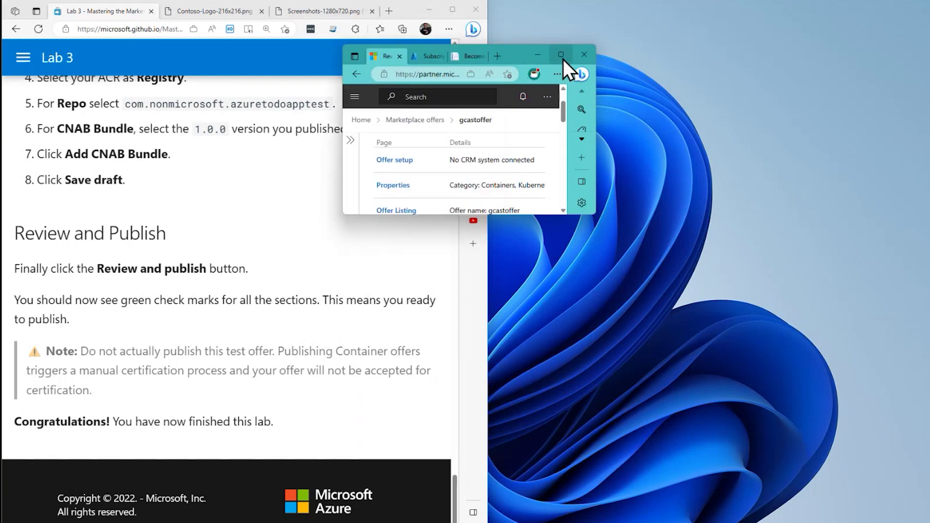
left_click(562, 57)
scroll(614, 304, "down", 1)
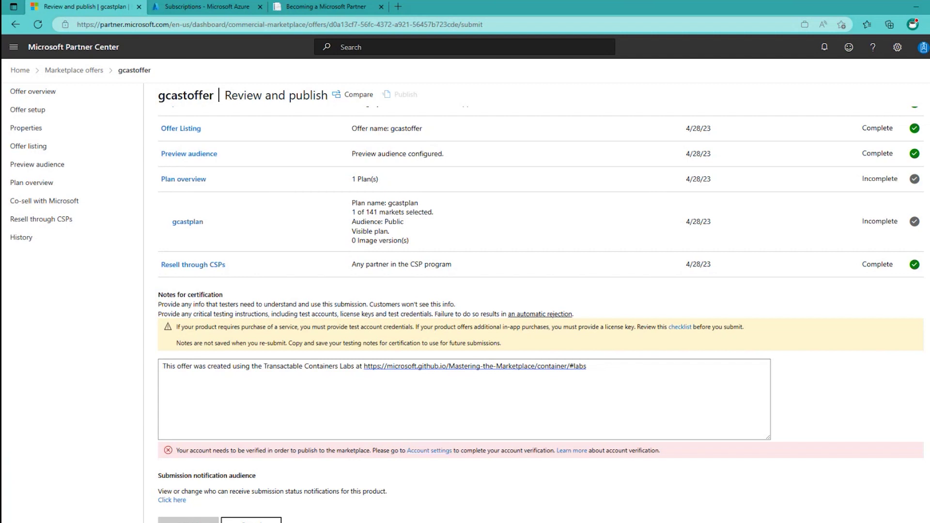
left_click(210, 376)
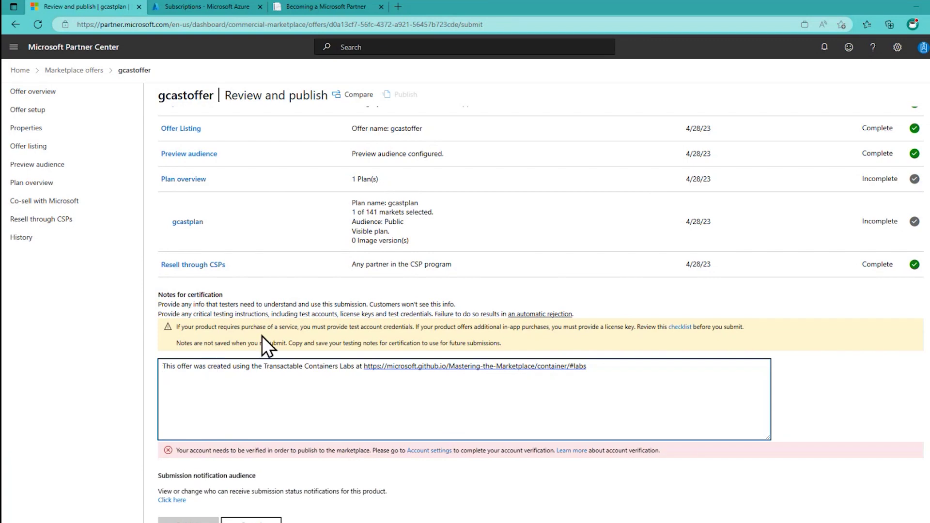
left_click(426, 283)
- Return to the Lab 3 page and highlight the whole note about not actually publishing the test offer
key("alt+Tab")
left_click_drag(171, 398, 47, 354)
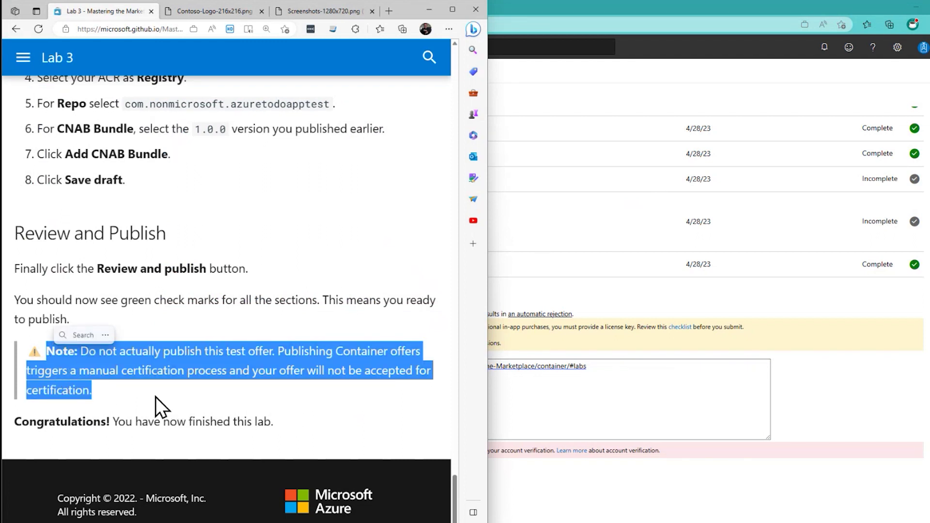
left_click(68, 365)
- Leave gcastoffer for the Marketplace offers overview in Partner Center, and maximize the Lab 3 browser window
left_click(598, 14)
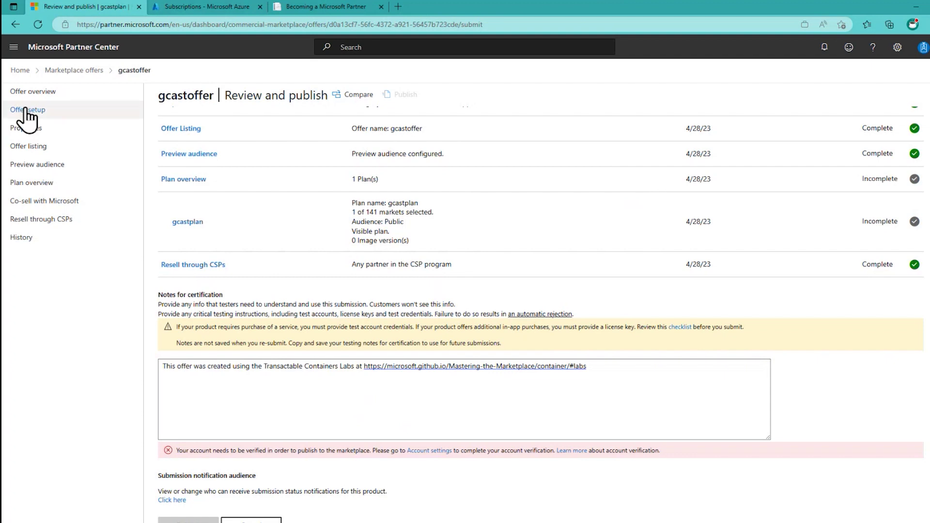
left_click(62, 74)
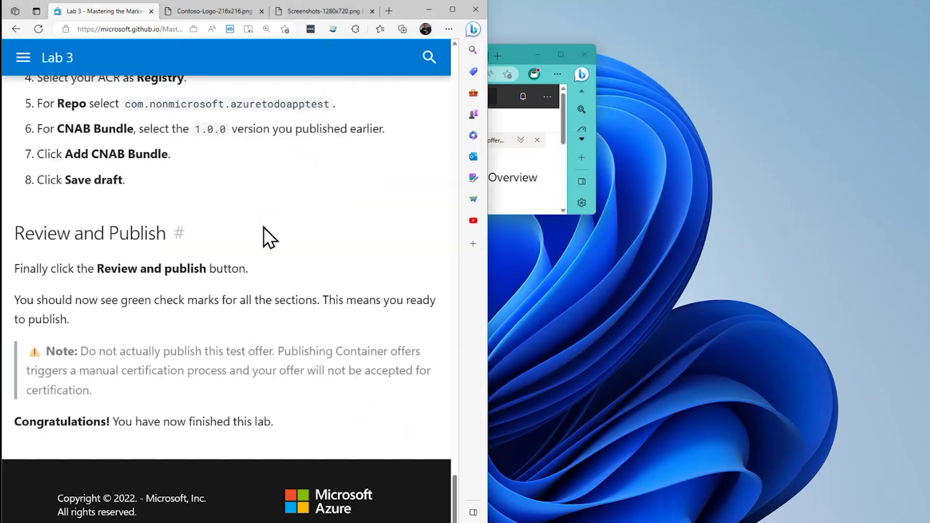
left_click(452, 11)
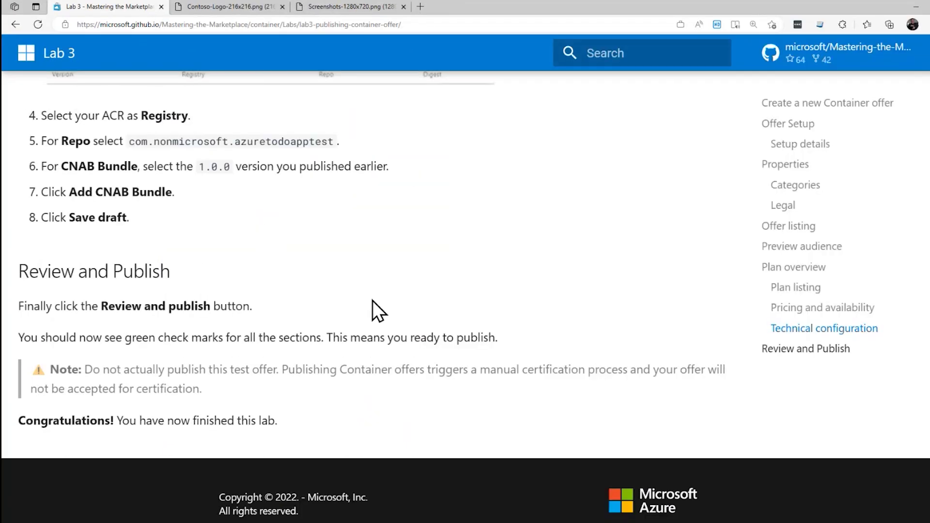